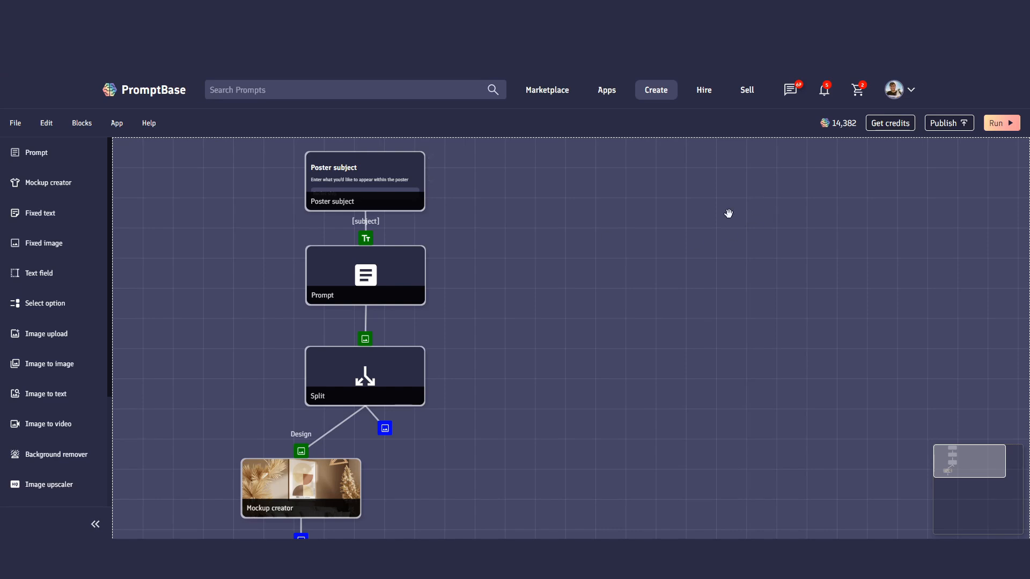
Open the most recent generation in the app's run history and examine its room mockup and rooster poster design at full size.
mouse_move(426, 212)
left_click(1008, 124)
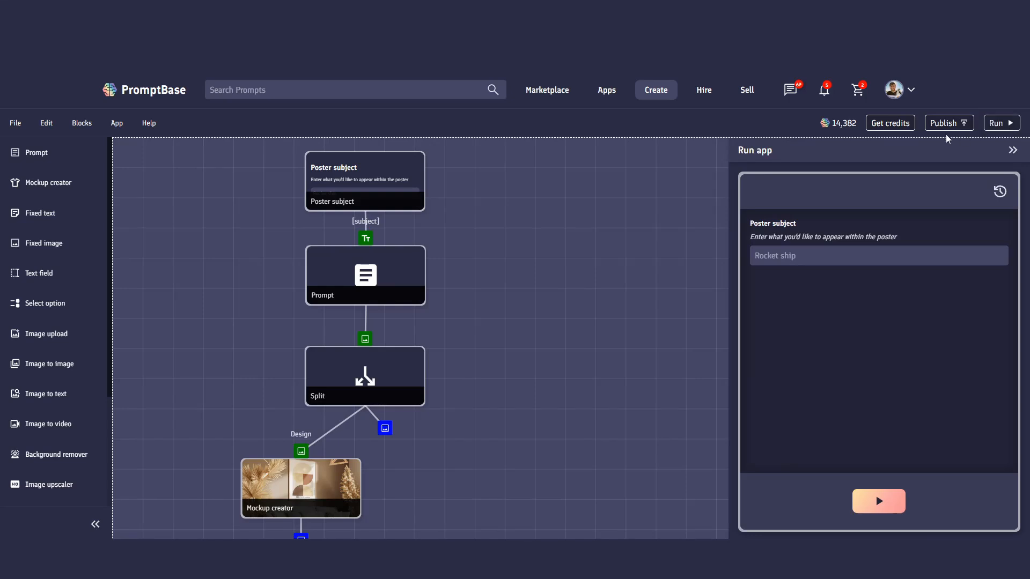
left_click(999, 192)
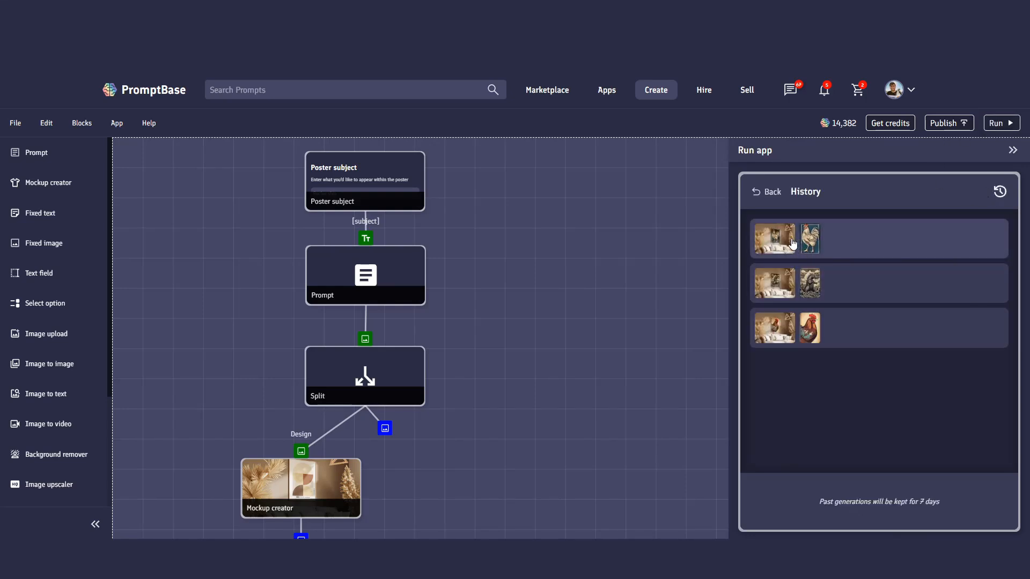
left_click(792, 244)
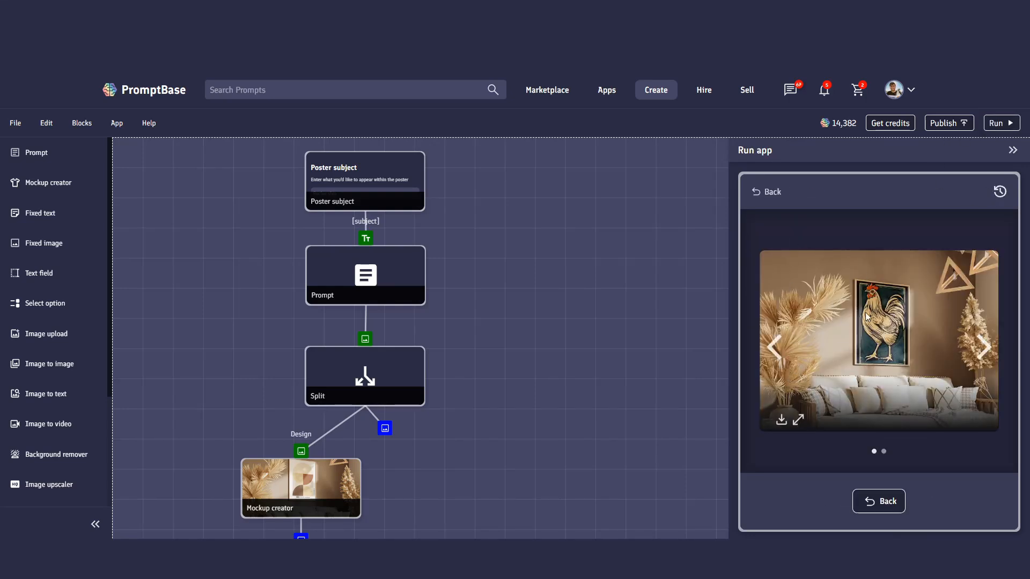
left_click(798, 420)
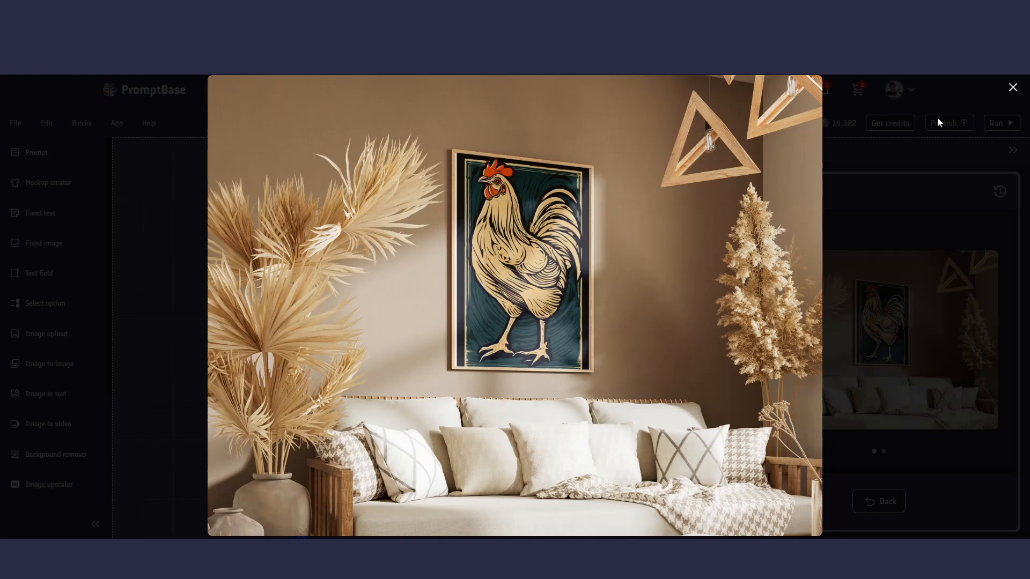
left_click(1013, 87)
left_click(984, 348)
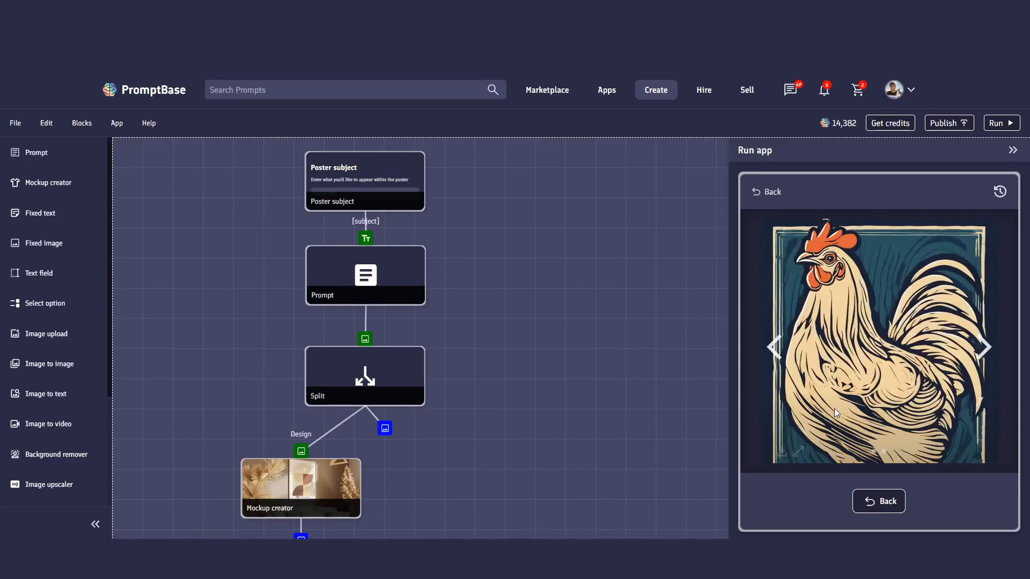
left_click(797, 453)
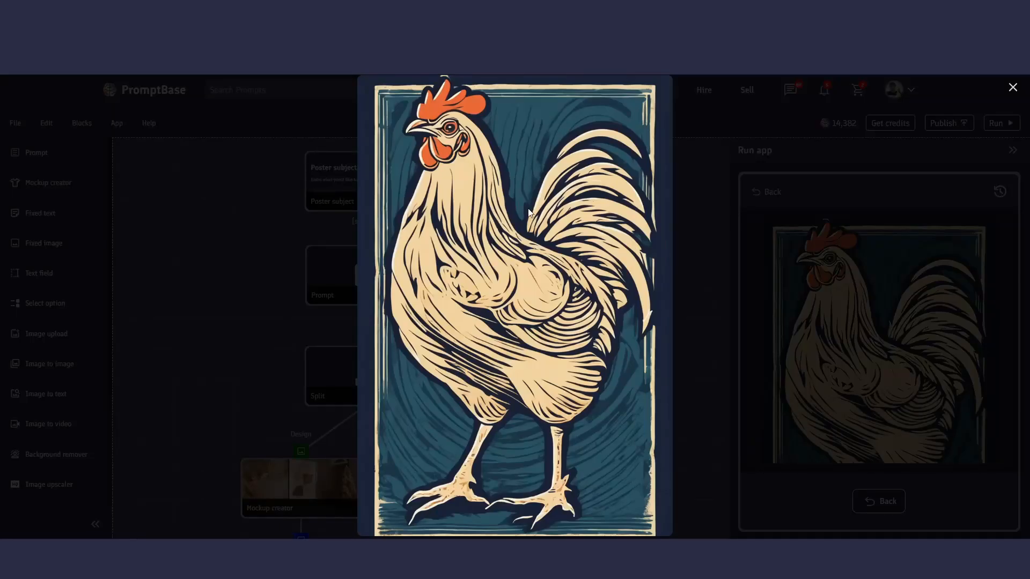
left_click(1012, 90)
left_click(1012, 150)
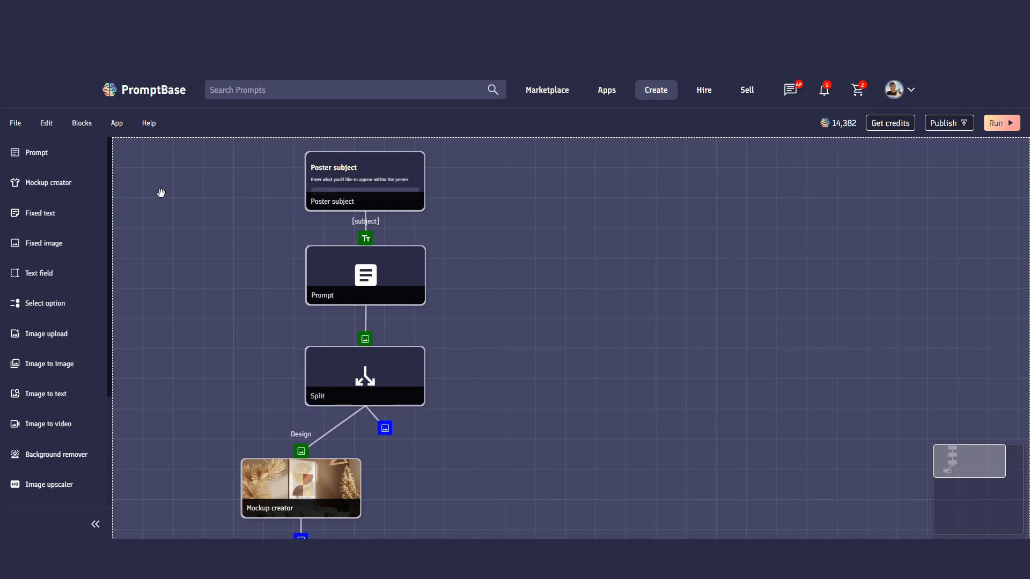
left_click(16, 124)
left_click(17, 151)
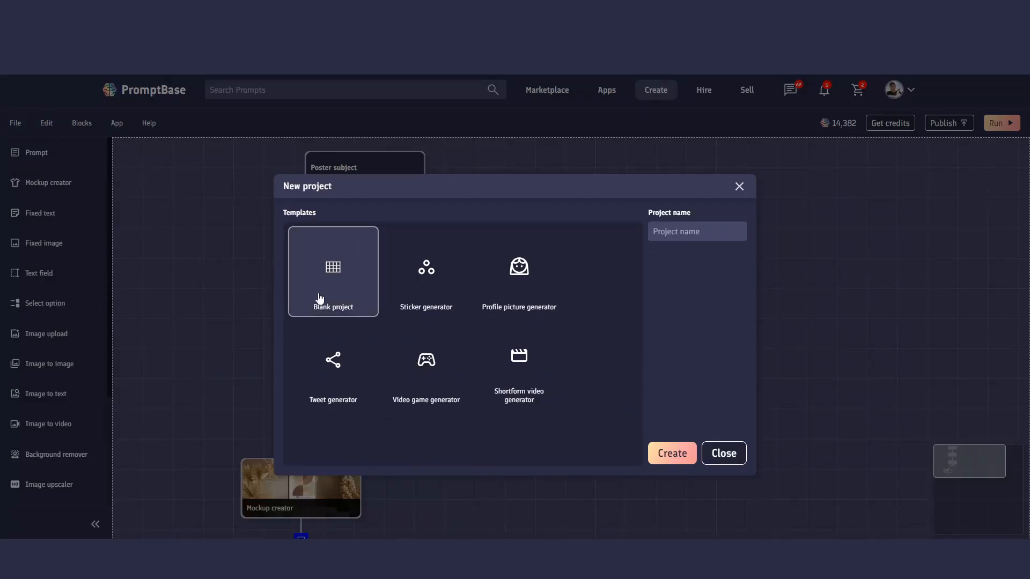
left_click(739, 187)
Create a new blank project named "Poster living room generator".
left_click(3, 126)
left_click(16, 151)
left_click(658, 231)
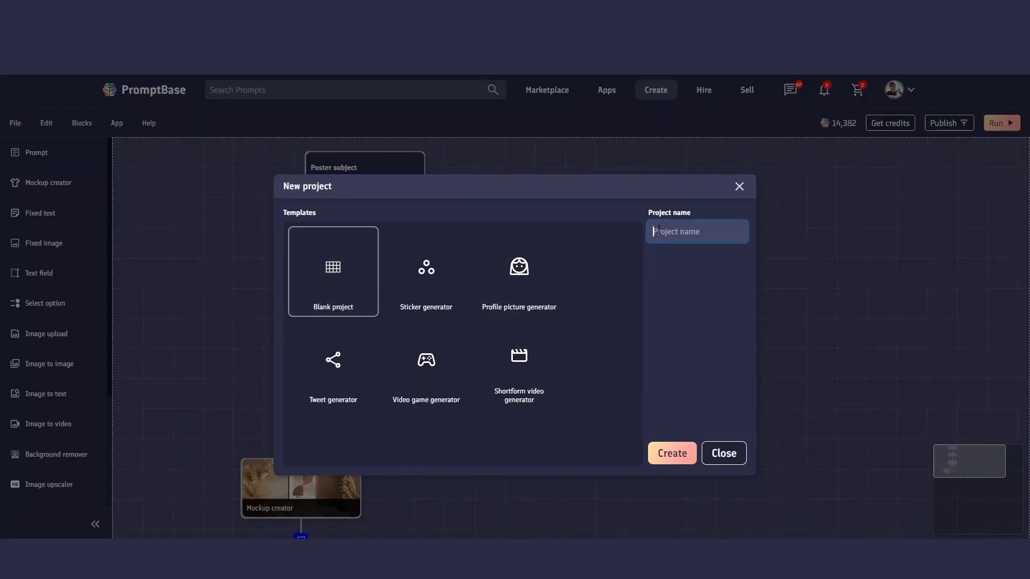
type("Poster liv")
type("ing room generator")
left_click(671, 462)
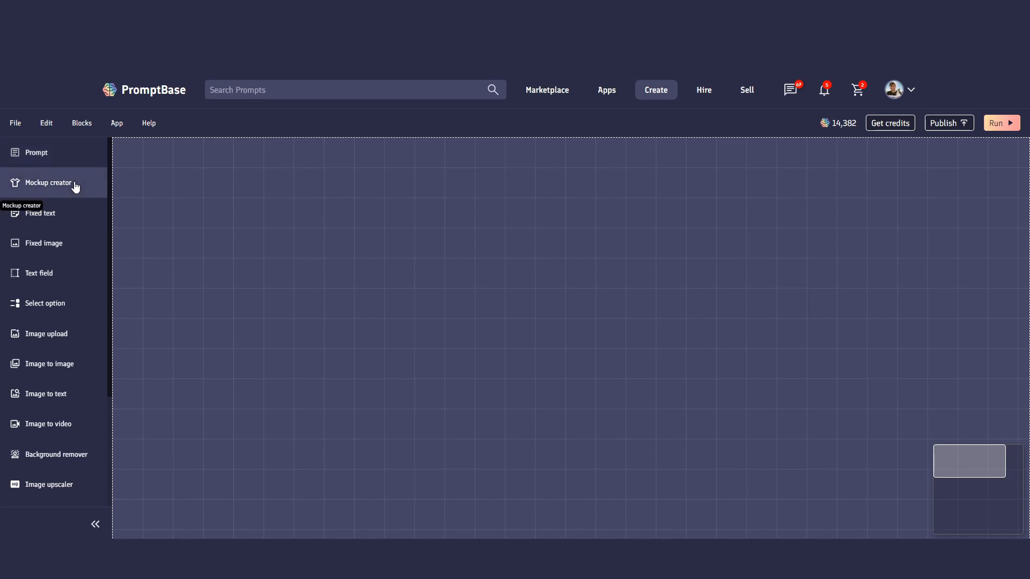
Place a Mockup creator block on the canvas and skim its guide on templates and image resizing settings.
left_click(65, 197)
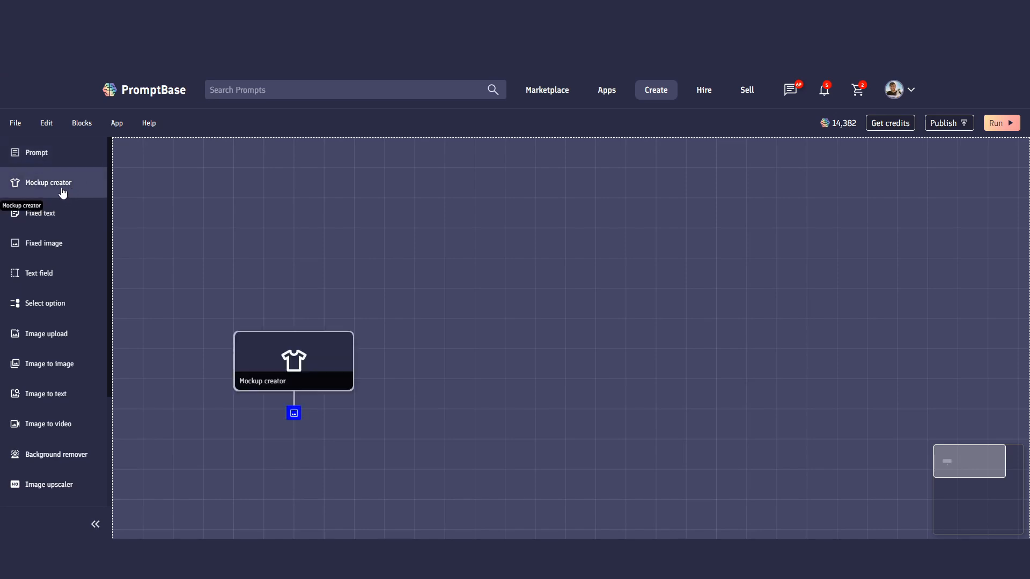
left_click_drag(328, 310, 360, 337)
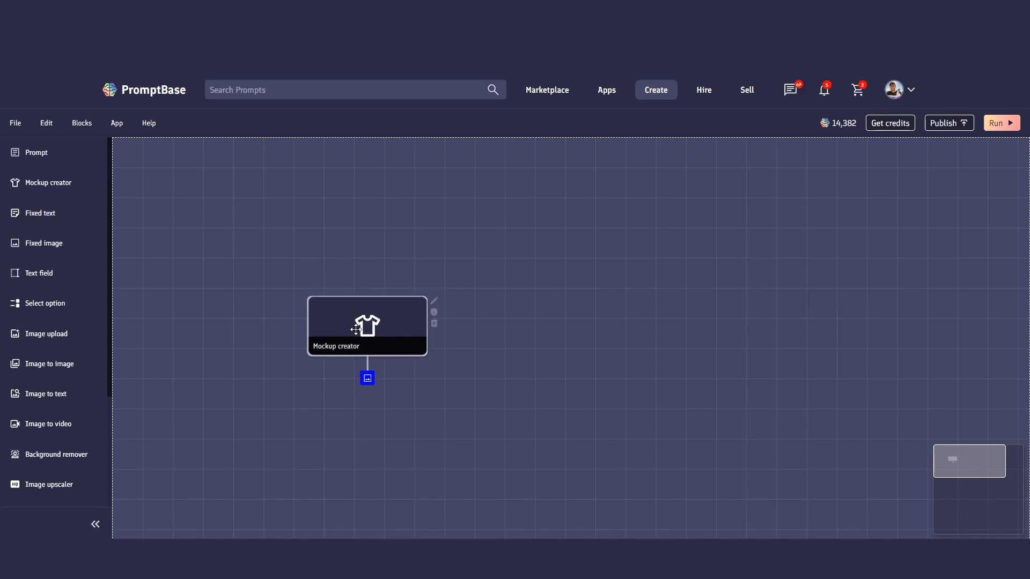
left_click(434, 313)
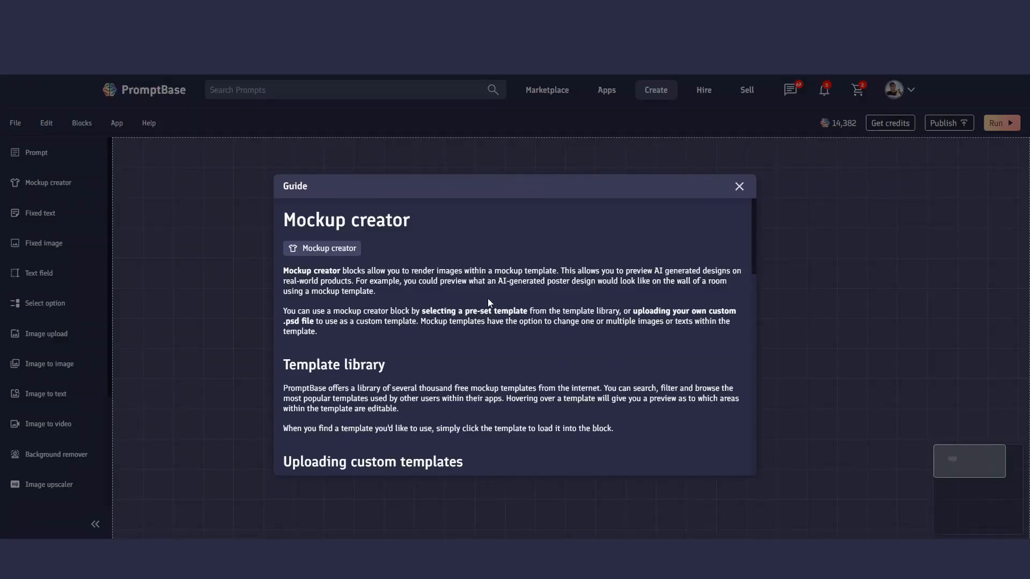
scroll(489, 304, "down", 12)
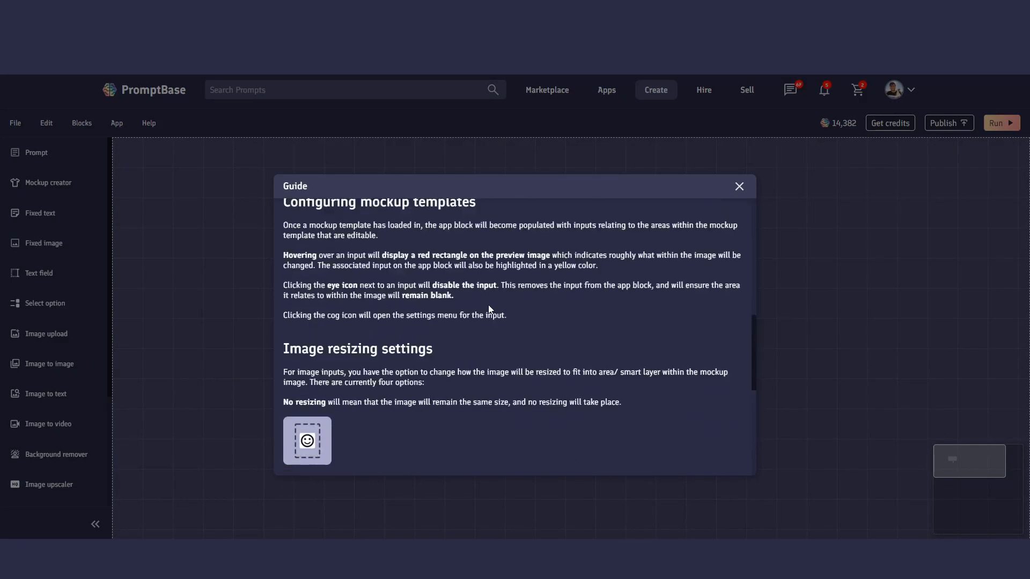
scroll(488, 304, "up", 12)
left_click(739, 186)
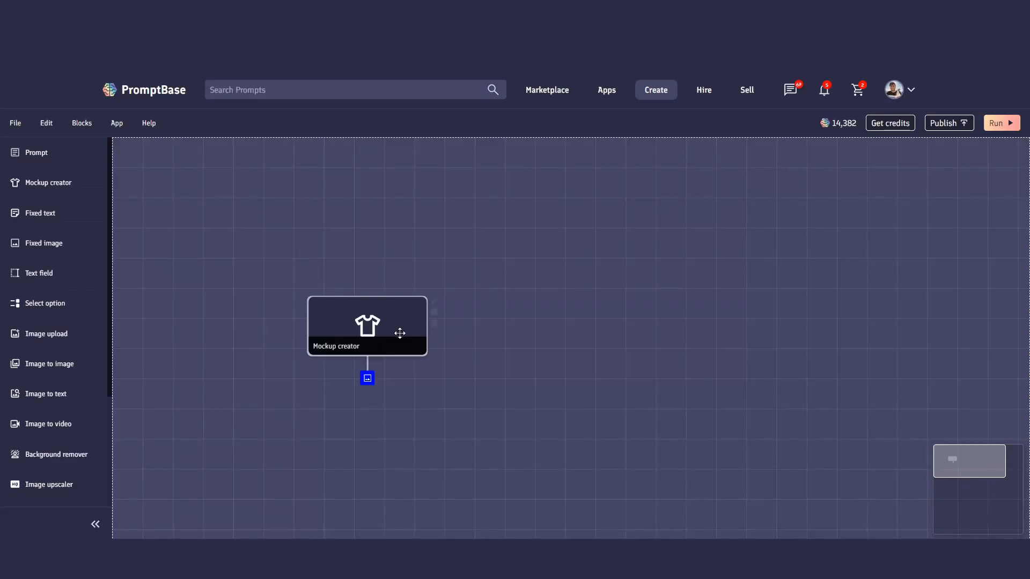
Open the Mockup creator block for editing and browse the most popular mockups in the template library.
left_click(434, 306)
left_click_drag(400, 324, 366, 346)
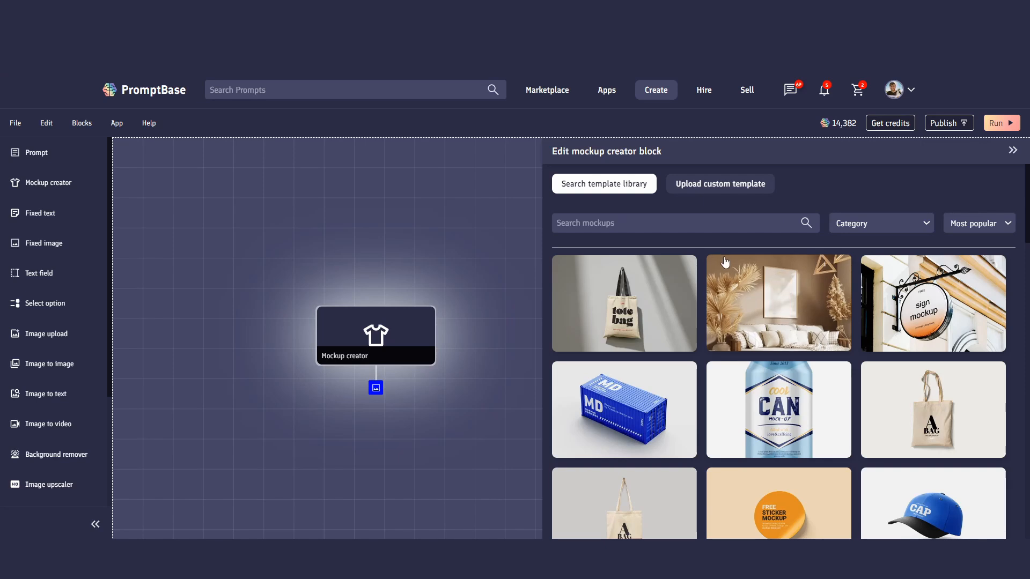
scroll(703, 235, "down", 2)
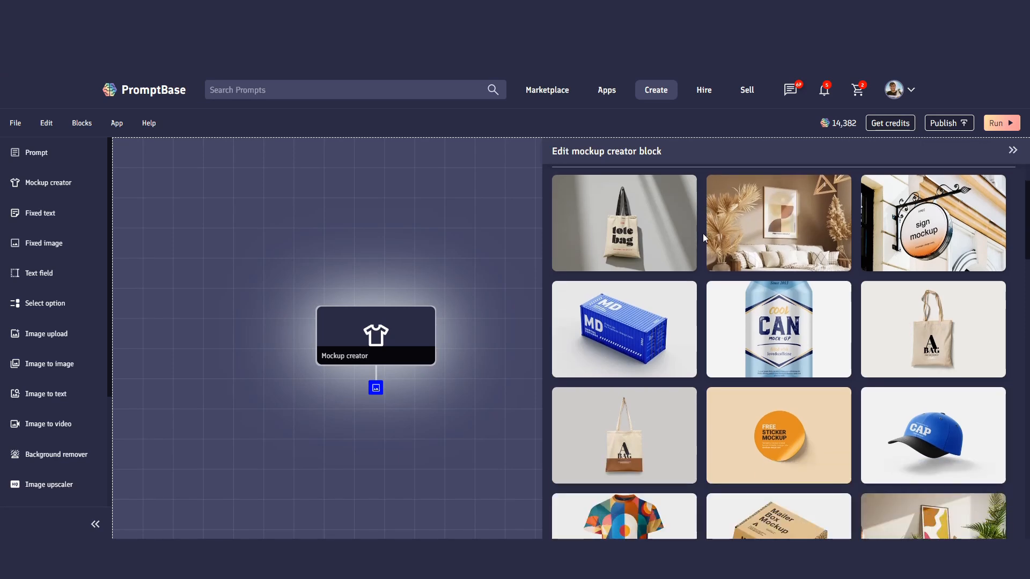
scroll(703, 269, "down", 2)
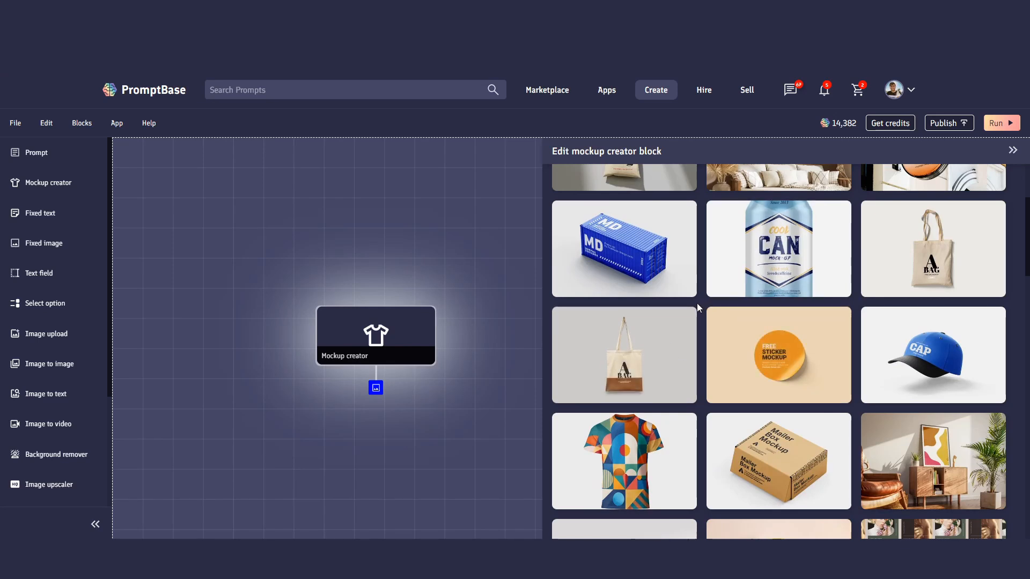
scroll(699, 306, "down", 2)
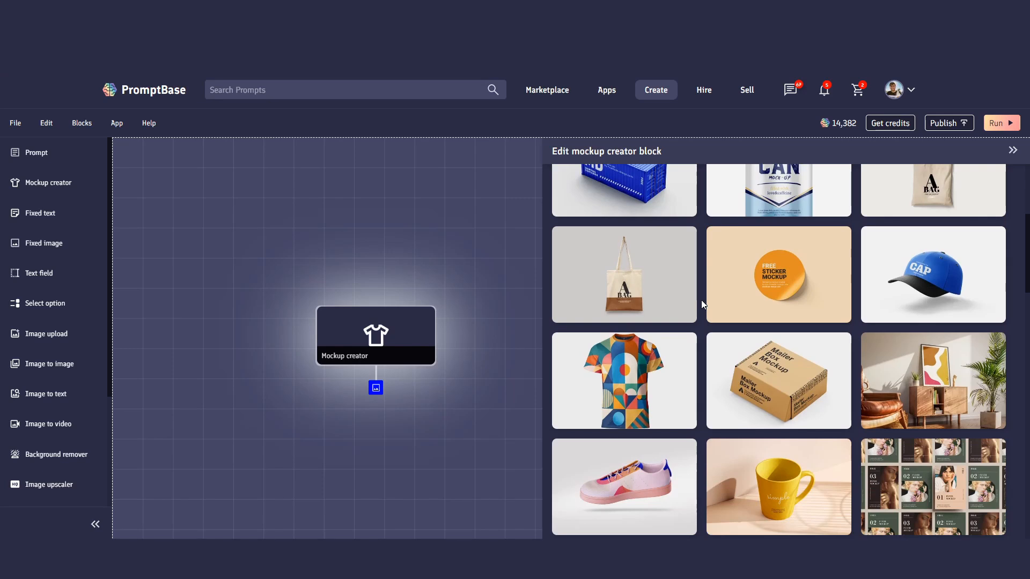
scroll(701, 304, "down", 2)
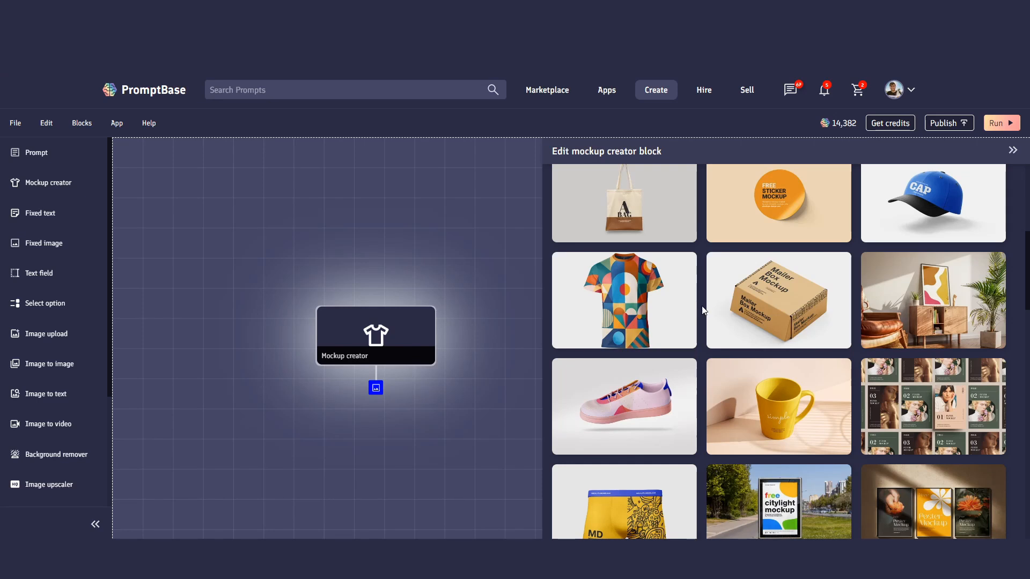
scroll(703, 310, "up", 4)
scroll(704, 312, "up", 3)
right_click(704, 312)
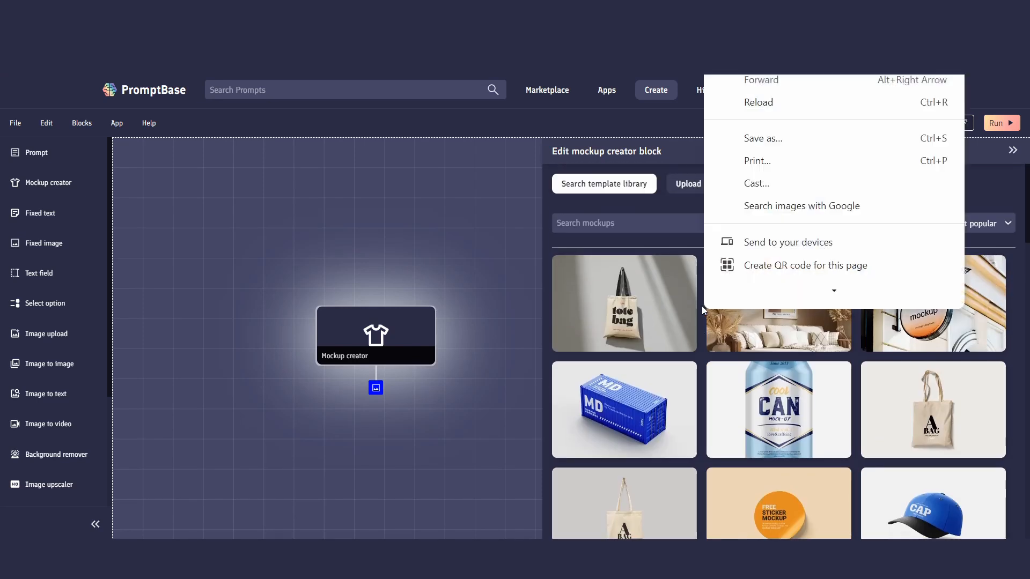
key("Escape")
Filter the mockup templates by the Apparel, Devices and Packaging categories in turn to compare what each offers.
left_click(870, 224)
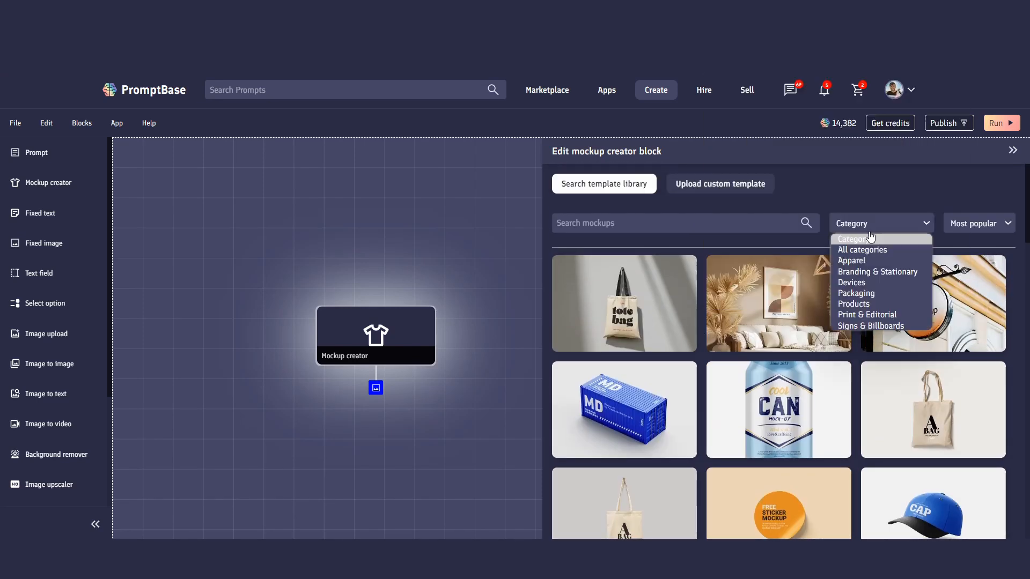
left_click(853, 261)
left_click(854, 225)
left_click(869, 271)
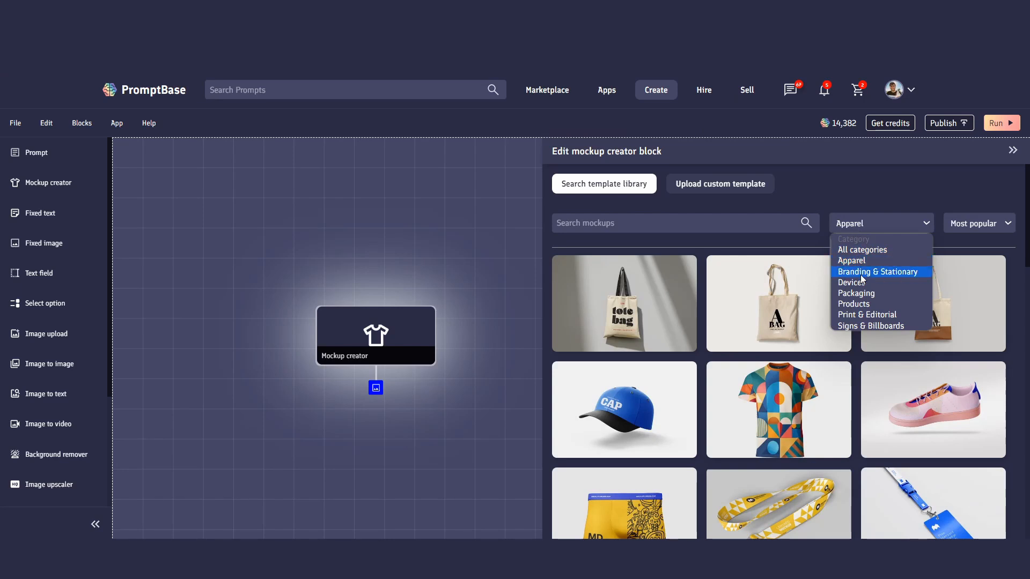
left_click(879, 223)
key("Escape")
left_click(862, 286)
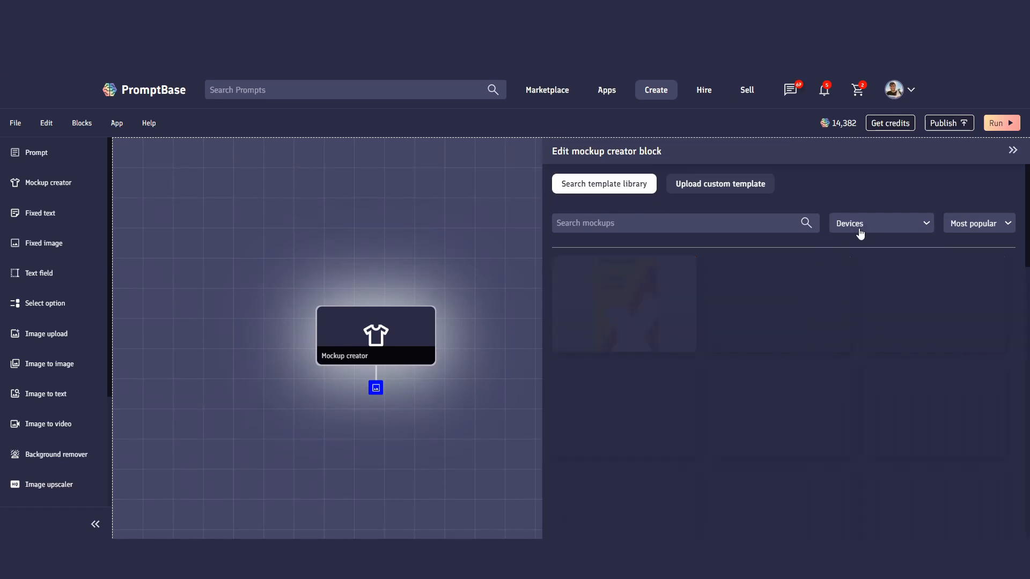
left_click(860, 229)
left_click(867, 296)
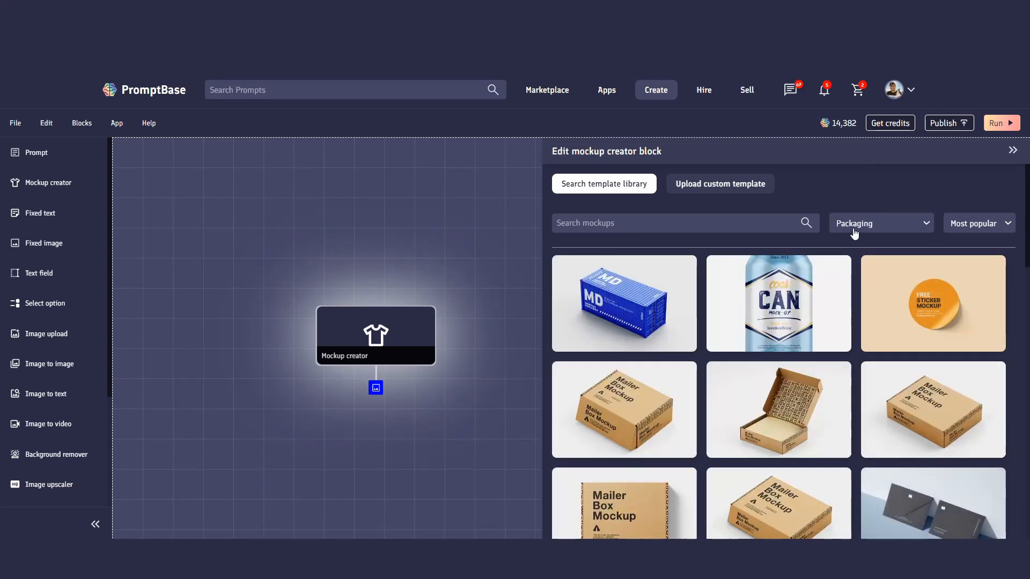
View the mockup templates in the Products, Print & Editorial and Signs & Billboards categories, one after another.
left_click(854, 228)
left_click(862, 303)
left_click(858, 234)
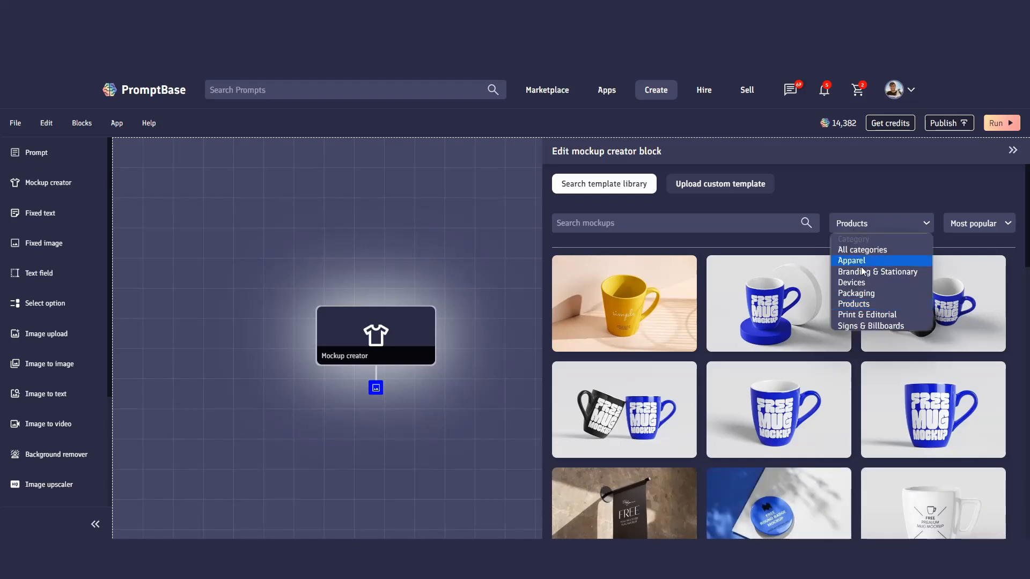
left_click(867, 315)
left_click(860, 228)
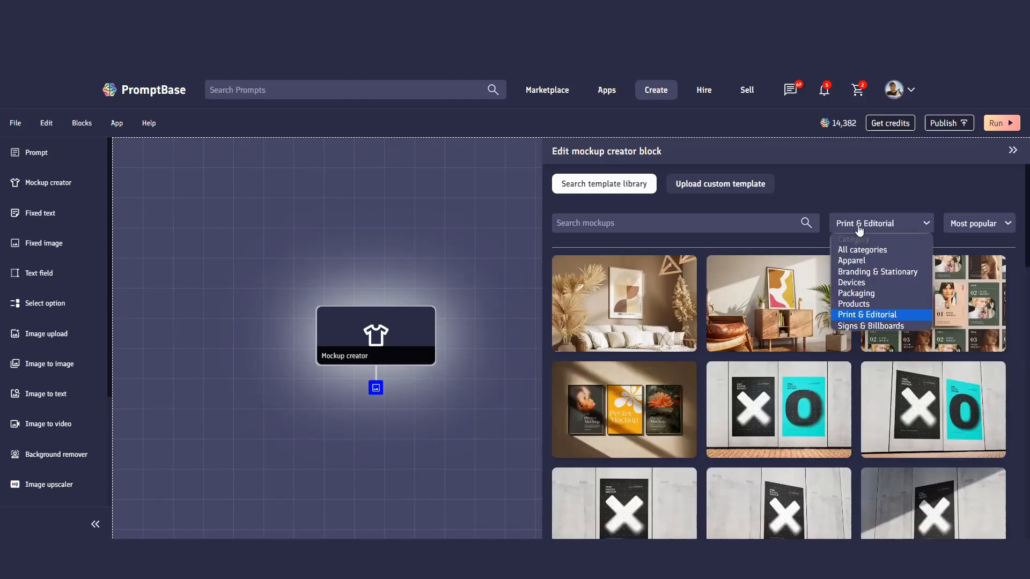
left_click(871, 325)
left_click(868, 231)
left_click(873, 199)
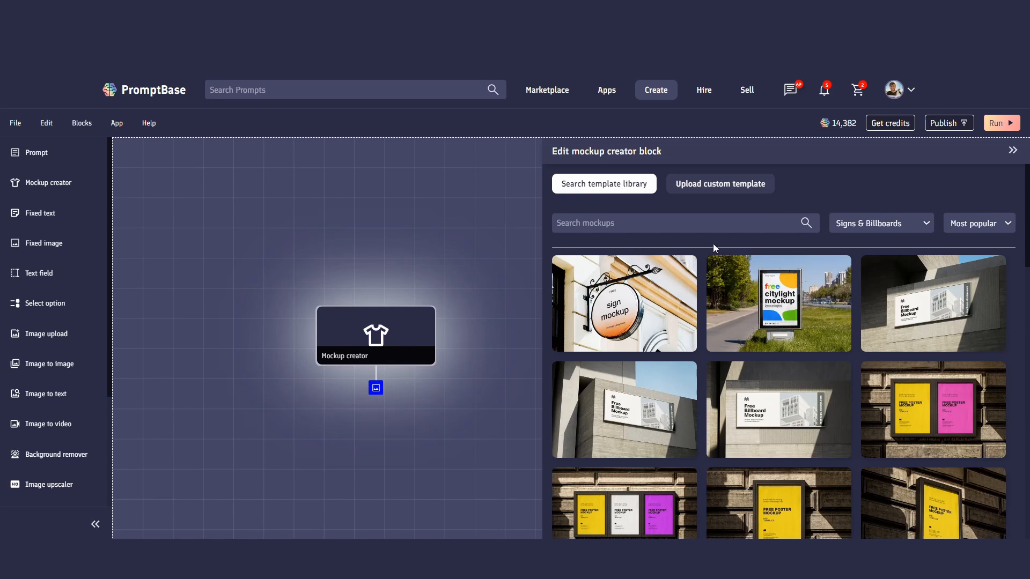
Reset the template category filter to All categories and check the available sort orders, keeping Most popular.
left_click(959, 223)
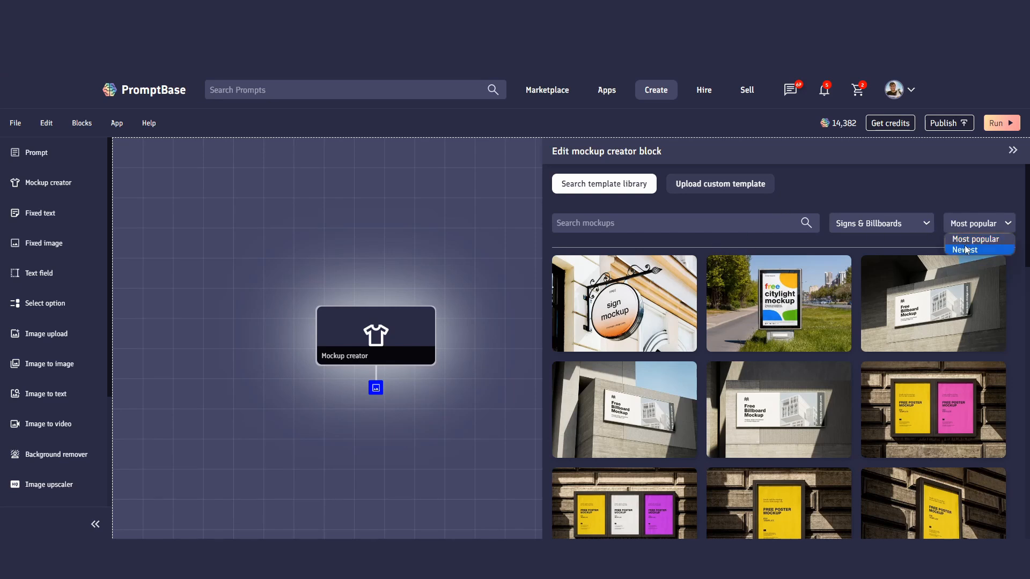
left_click(949, 192)
left_click(878, 224)
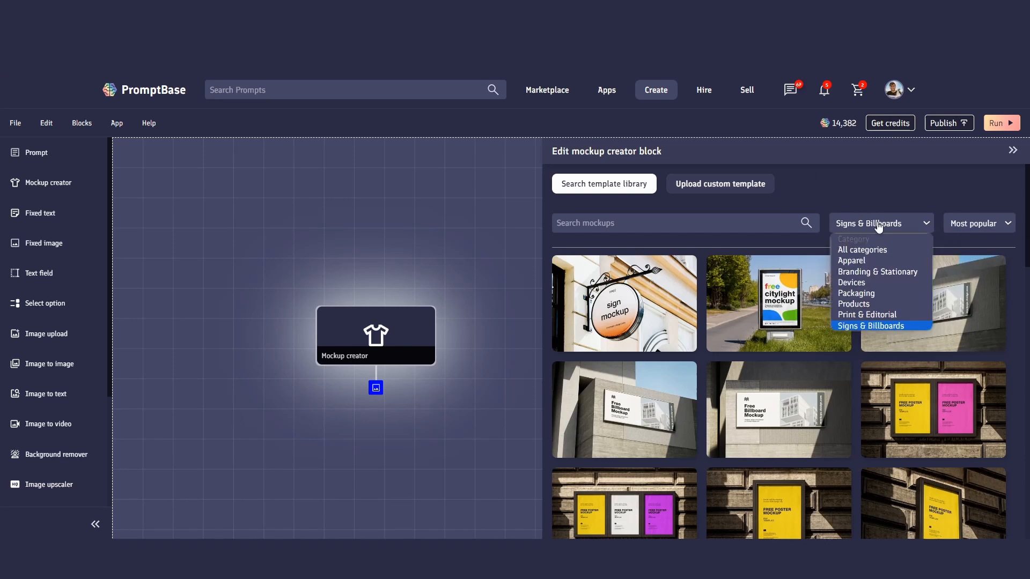
left_click(862, 250)
left_click(977, 227)
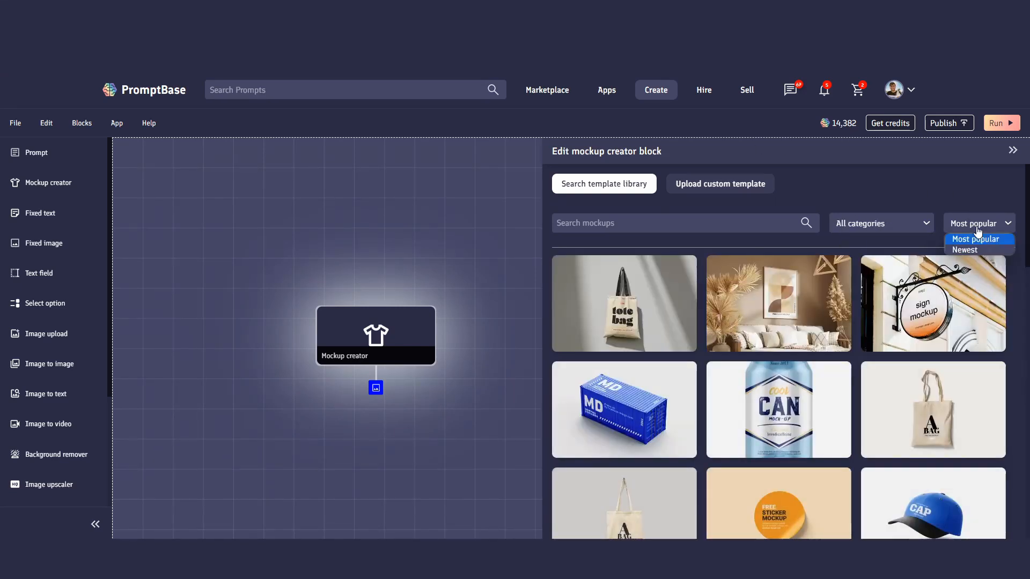
left_click(948, 193)
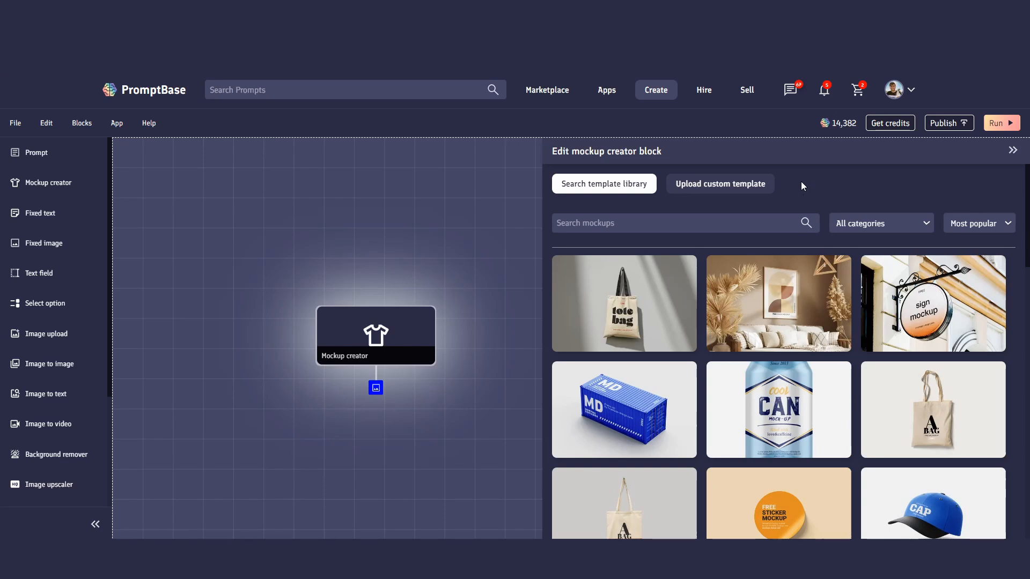
Browse the most popular mockup templates across all categories and preview the blank versions of several of them.
scroll(699, 254, "down", 12)
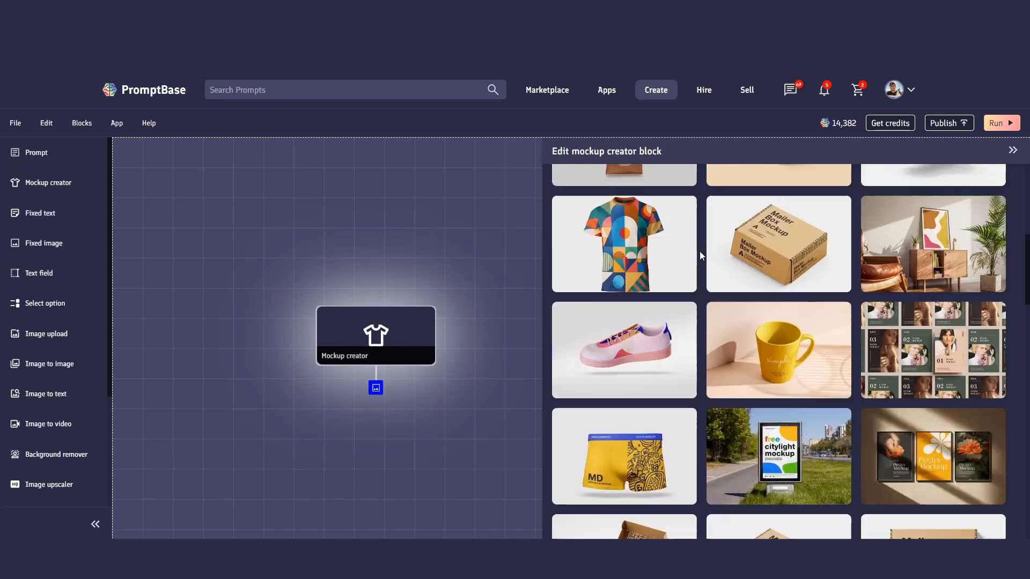
scroll(699, 253, "down", 8)
scroll(692, 293, "up", 20)
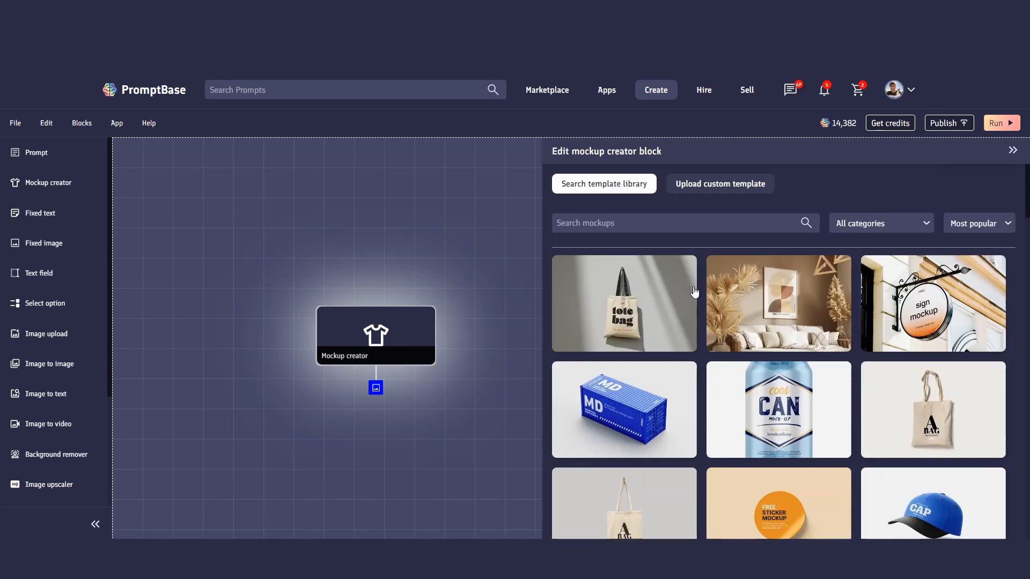
scroll(694, 292, "down", 3)
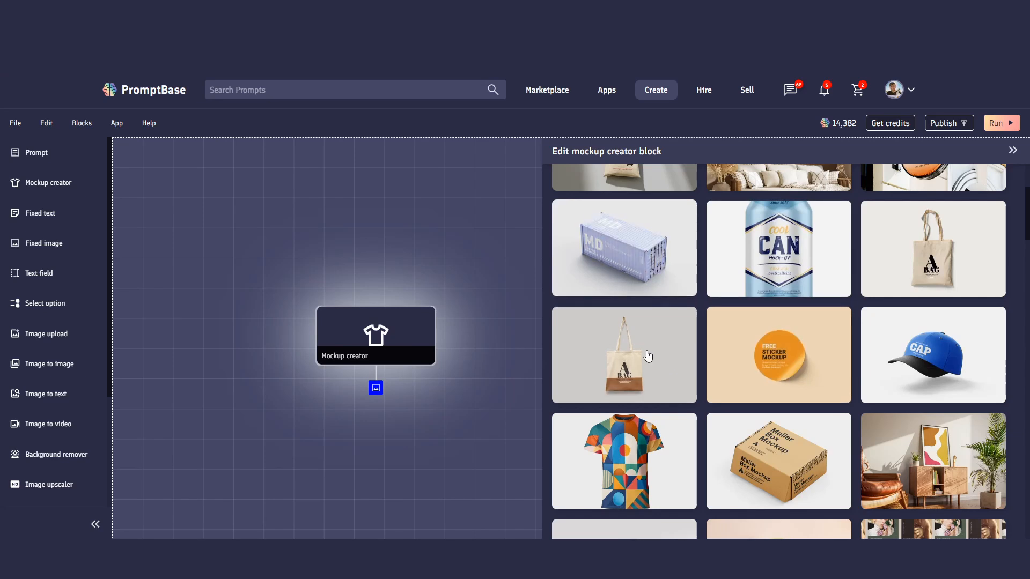
scroll(697, 375, "down", 2)
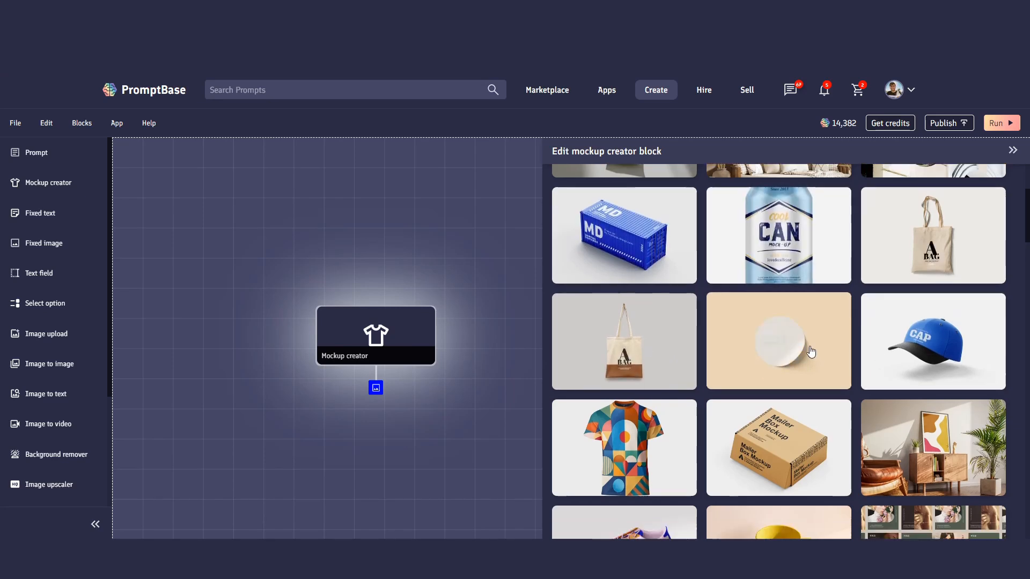
scroll(676, 382, "down", 2)
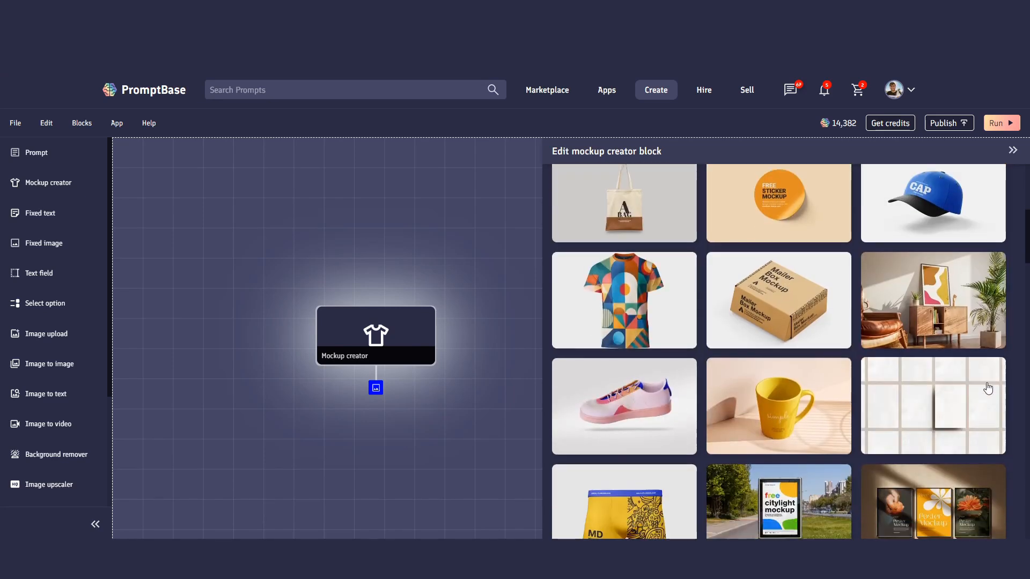
scroll(794, 327, "up", 8)
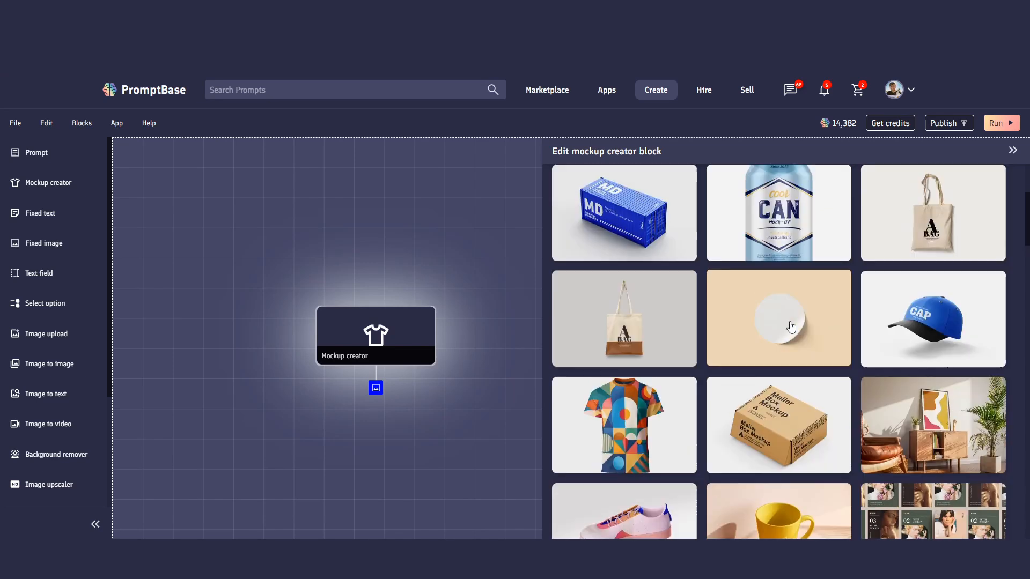
scroll(846, 322, "down", 1)
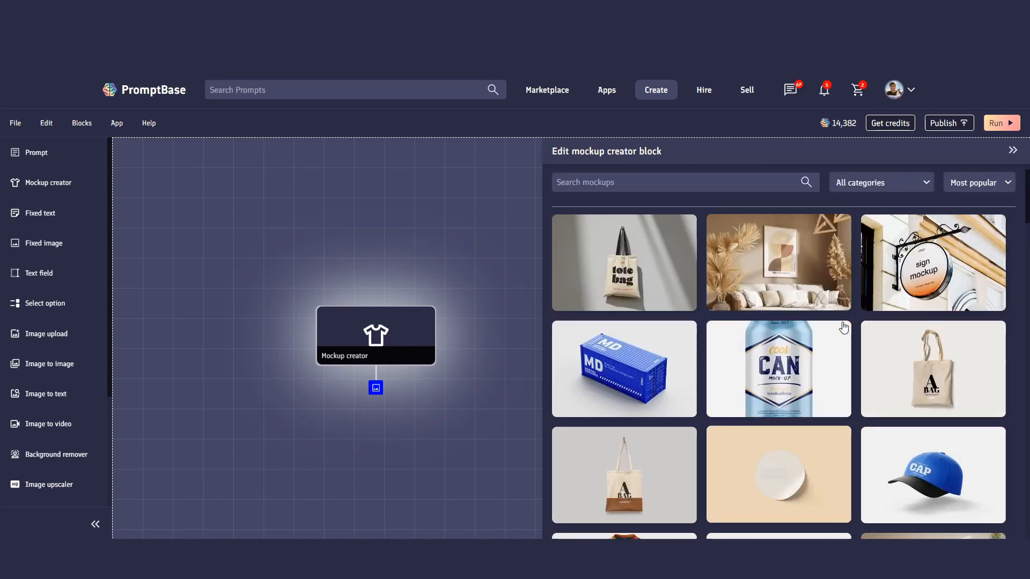
scroll(709, 302, "up", 1)
scroll(708, 300, "down", 4)
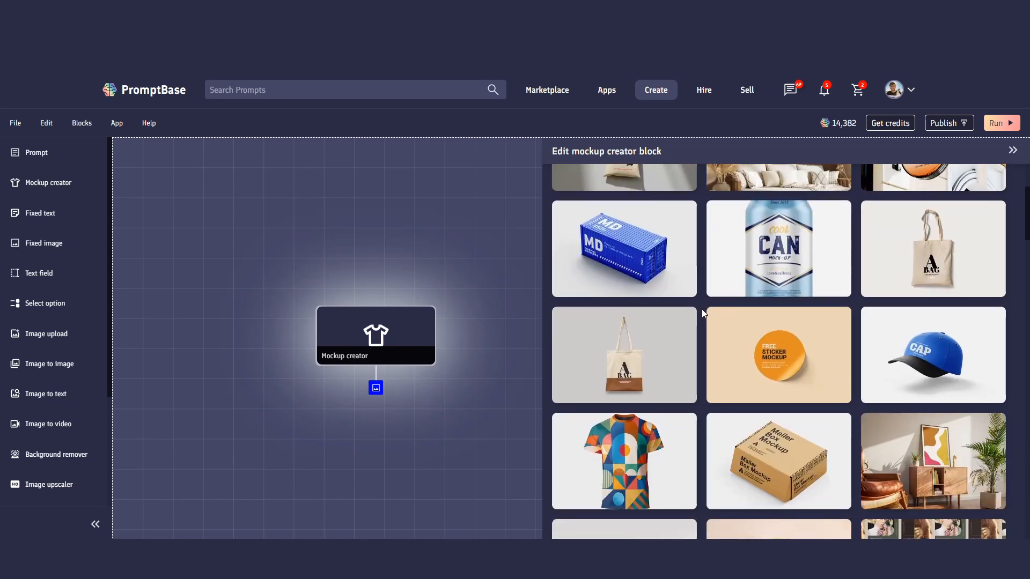
scroll(703, 306, "down", 2)
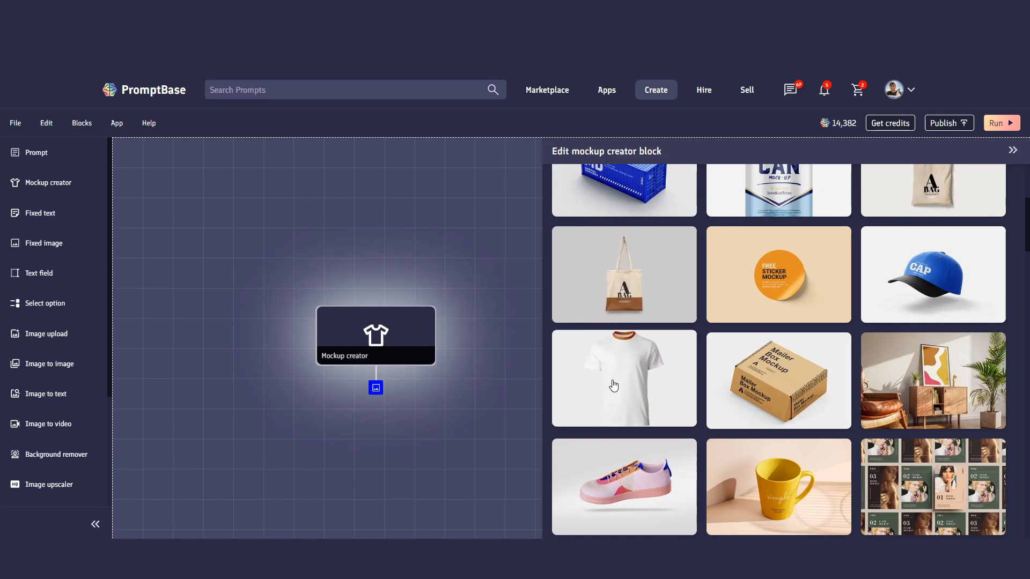
Try the colourful geometric T-shirt template in the Mockup creator block, reviewing its inputs, and remove it again.
left_click(646, 382)
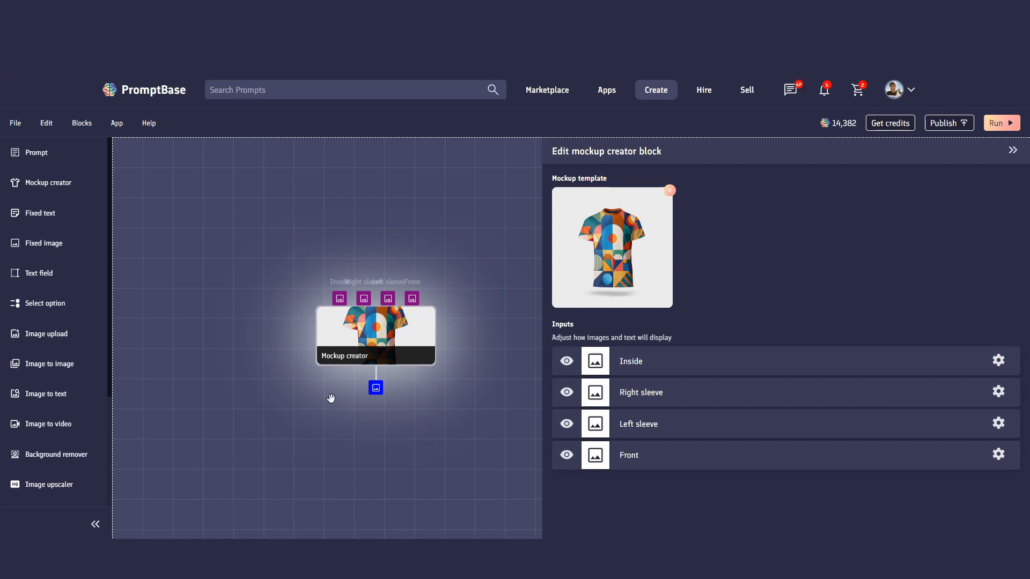
left_click_drag(408, 324, 416, 343)
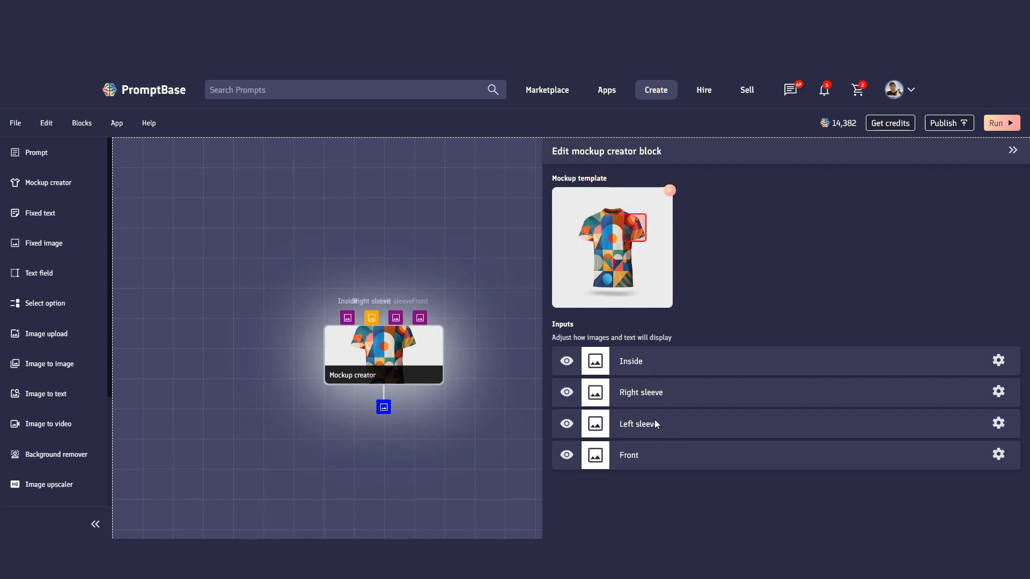
left_click(669, 191)
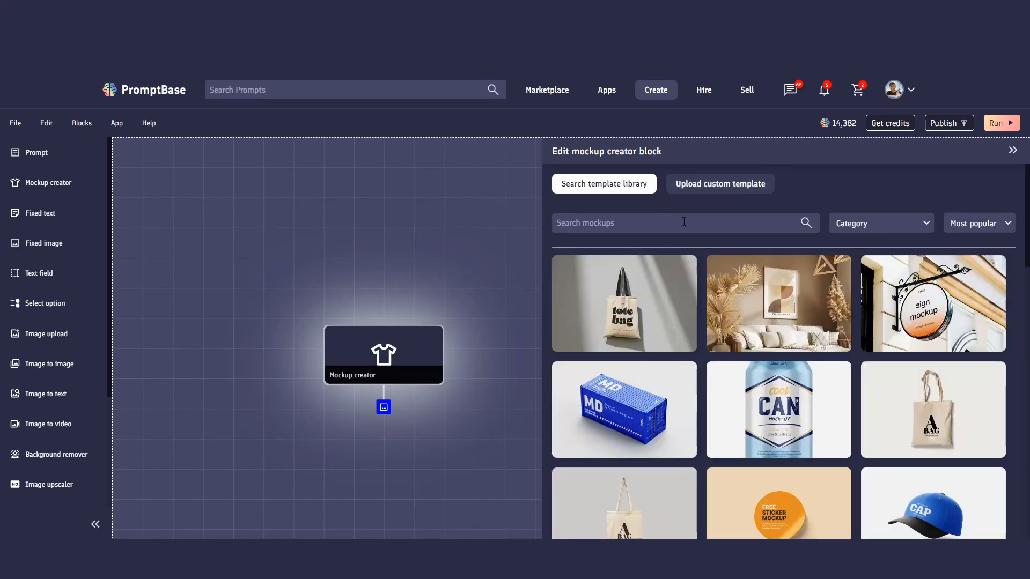
Apply the living room template with the framed poster above the sofa, and reposition the Mockup creator block lower on the canvas.
left_click(781, 289)
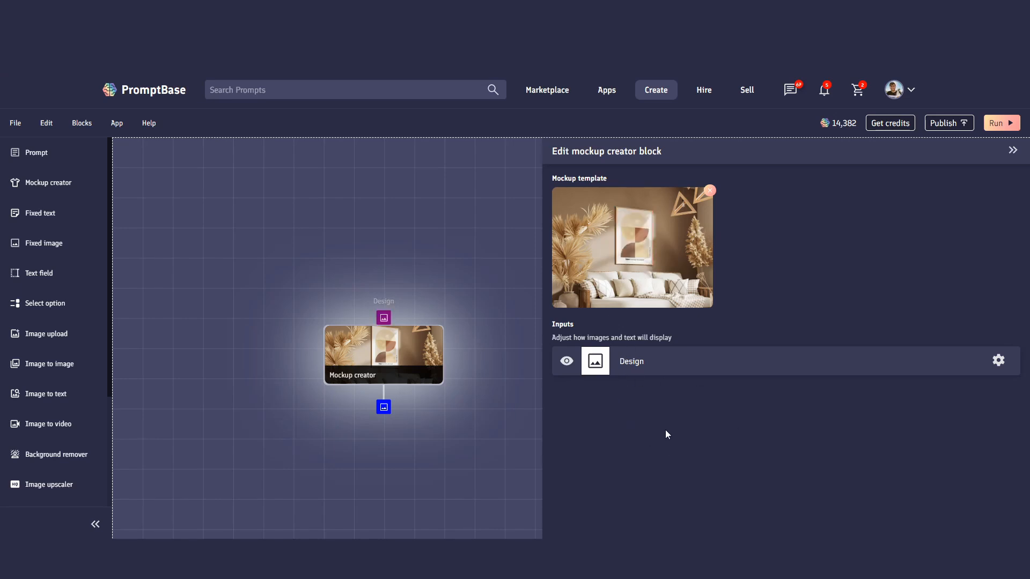
left_click_drag(412, 357, 349, 399)
Toggle the visibility of the Design input off and on to compare the mockup, leaving it visible.
left_click(567, 361)
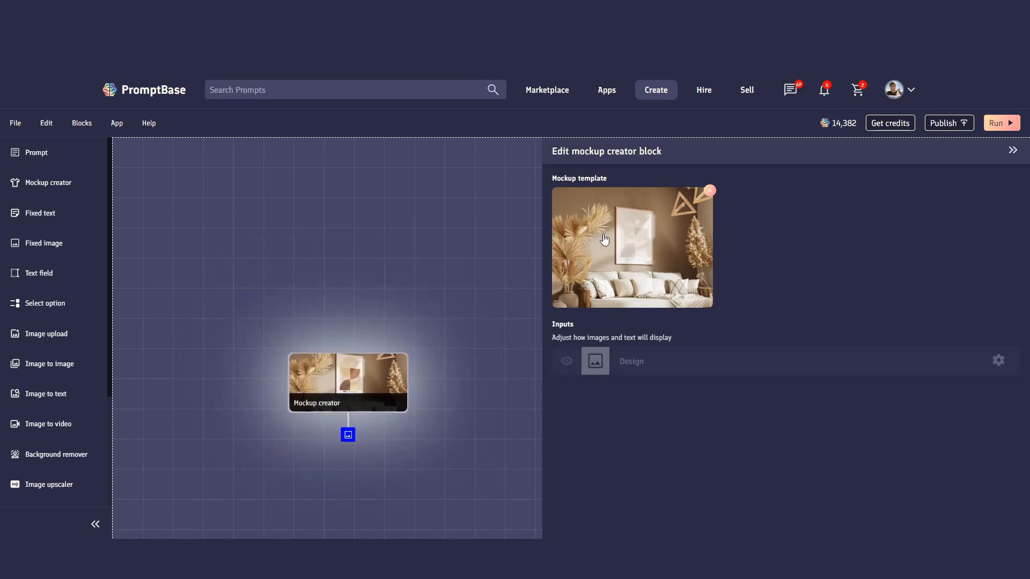
left_click(567, 365)
left_click(567, 365)
left_click(567, 365)
left_click(567, 365)
left_click(567, 365)
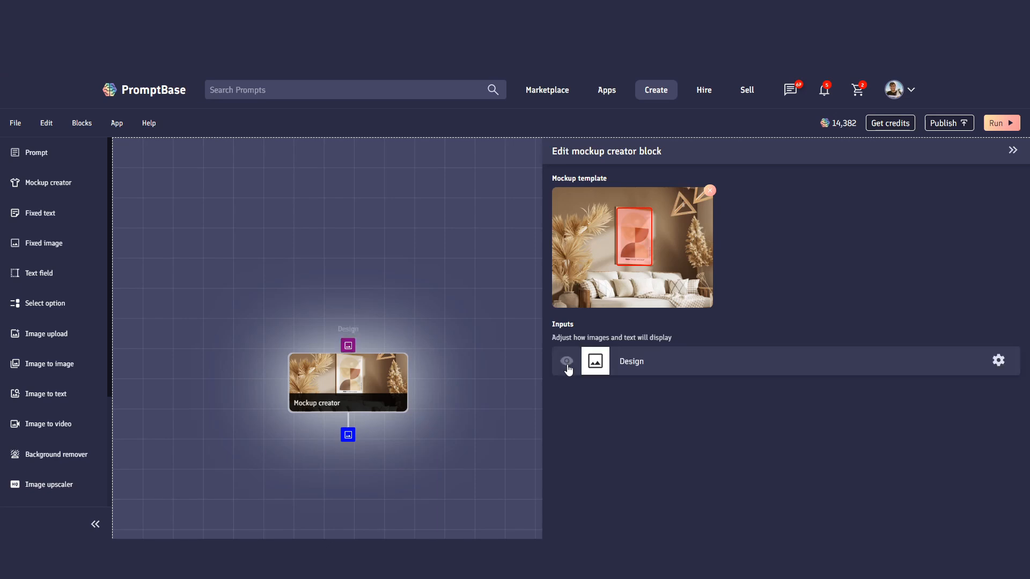
Review the image resizing options in the Design input's layer settings, keeping Expand and maintain aspect ratio.
left_click(997, 362)
left_click(623, 454)
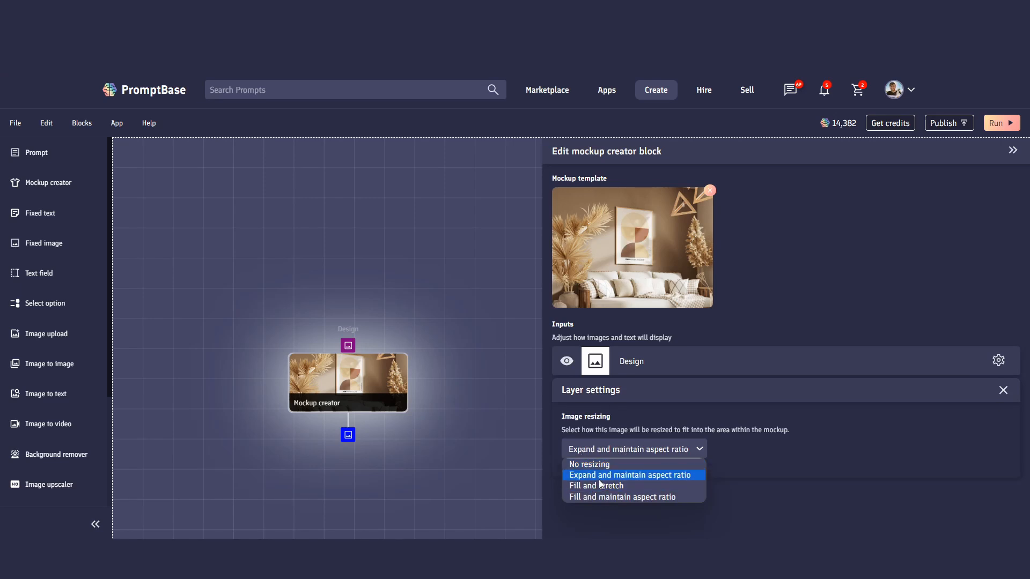
left_click(602, 449)
left_click(1003, 390)
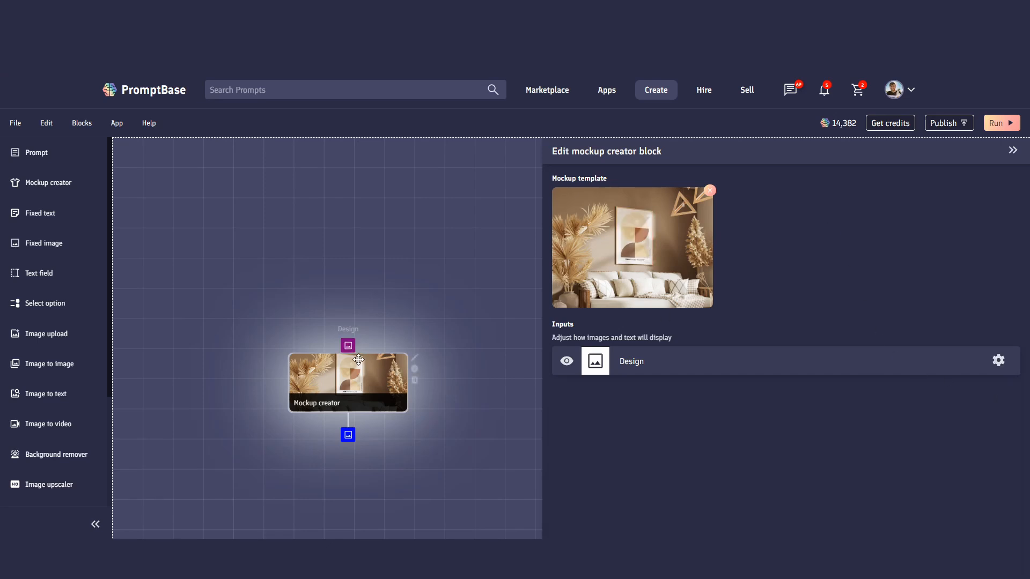
left_click_drag(354, 373, 348, 372)
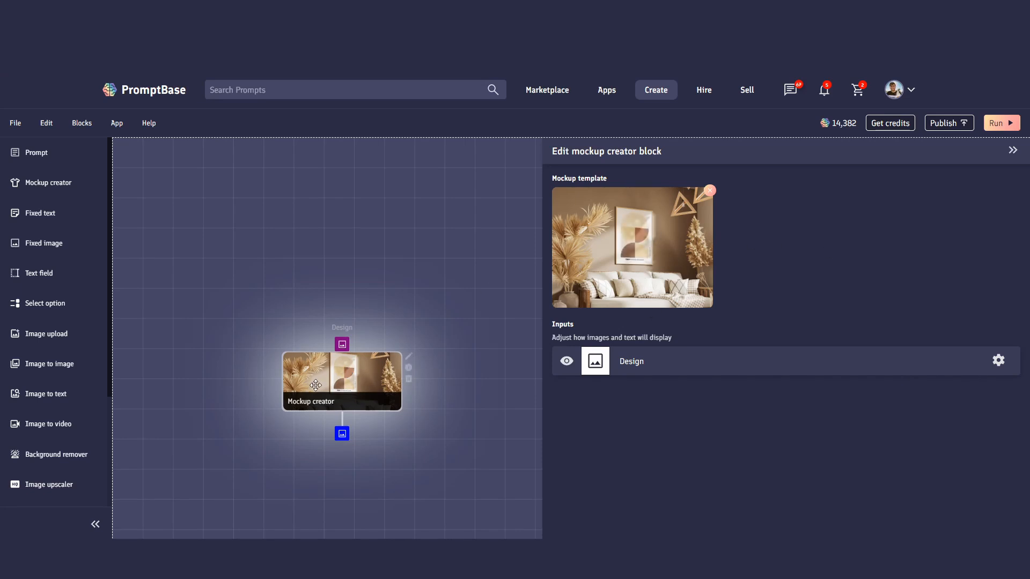
left_click_drag(315, 385, 324, 389)
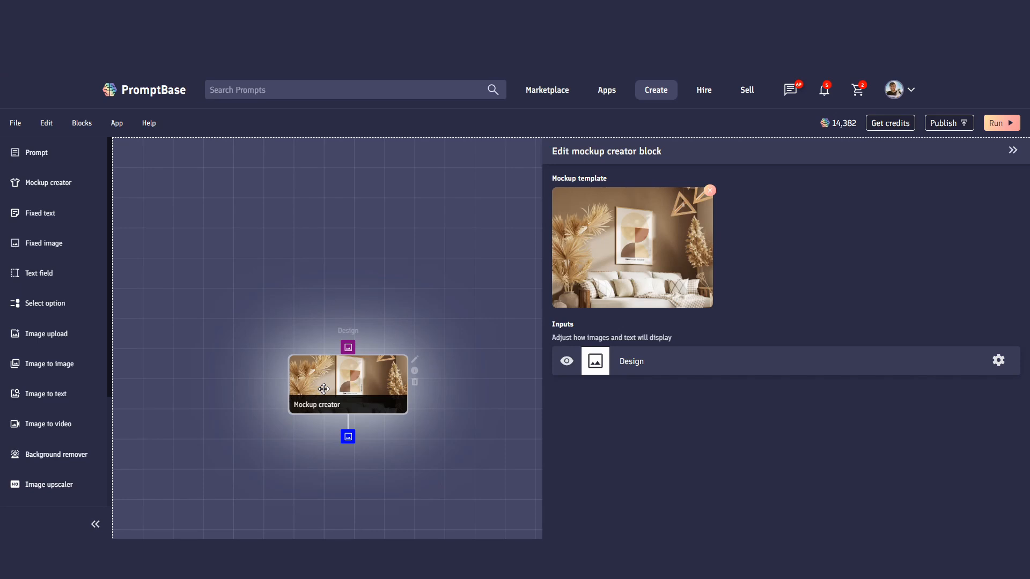
mouse_move(323, 389)
left_mouse_down()
mouse_move(319, 405)
mouse_move(315, 380)
mouse_move(308, 412)
mouse_move(315, 371)
mouse_move(318, 389)
left_mouse_up()
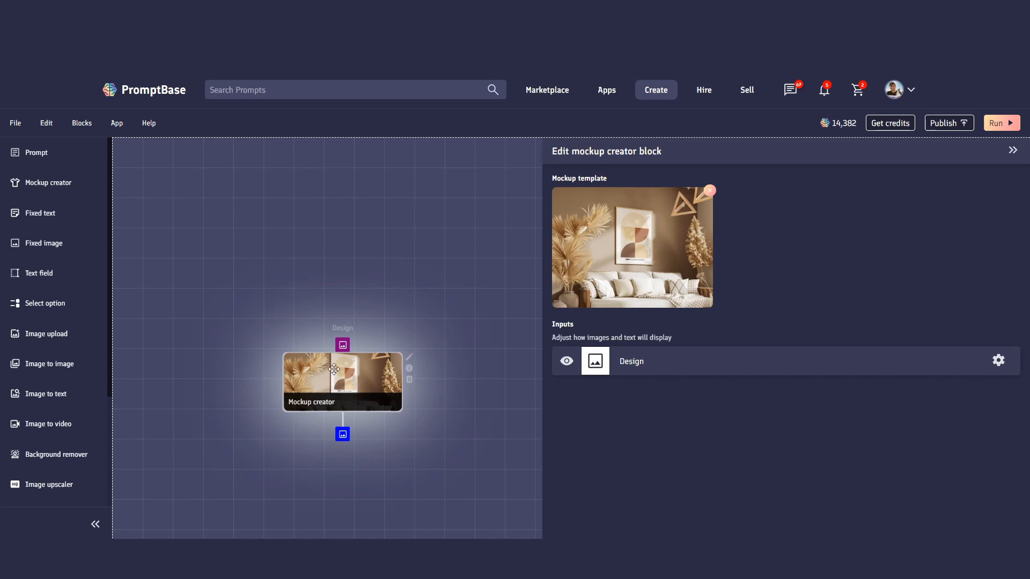
Add a custom image prompt block above the Mockup creator block, connect its output to the Design input, and align the two blocks.
left_click(53, 152)
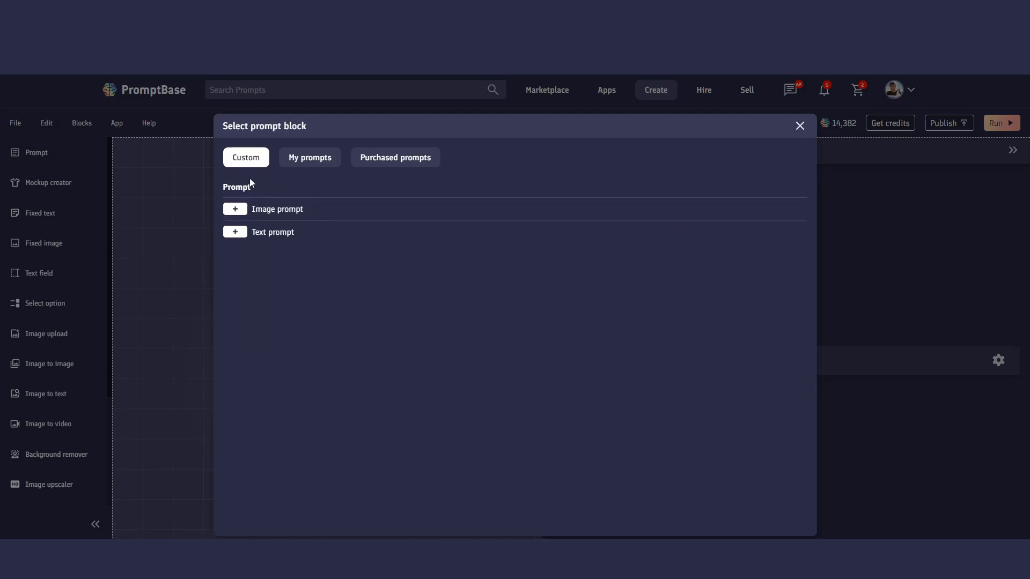
left_click(272, 213)
left_click_drag(317, 225, 365, 238)
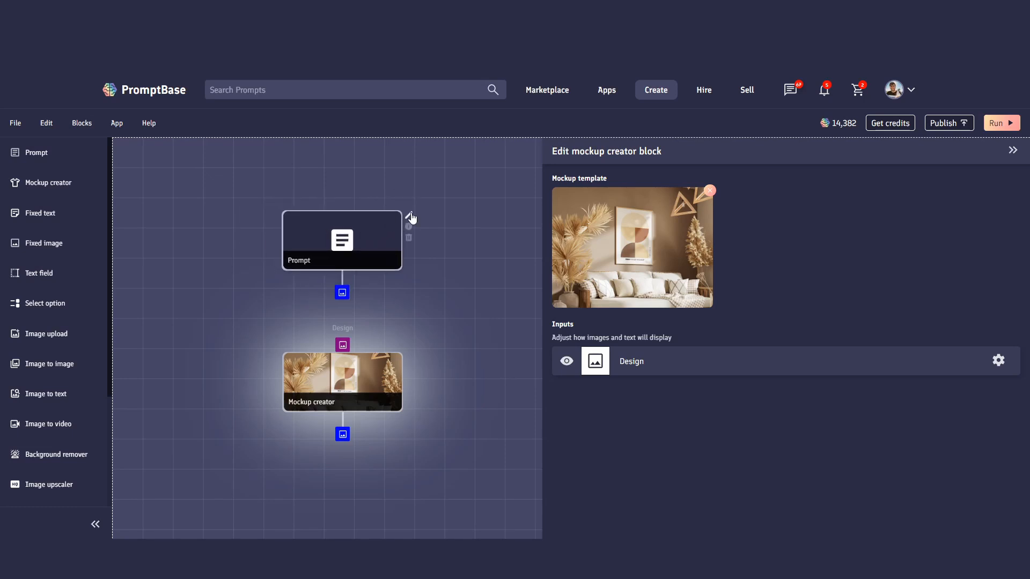
left_click_drag(343, 292, 345, 347)
mouse_move(350, 240)
left_mouse_down()
mouse_move(350, 250)
mouse_move(351, 236)
left_mouse_up()
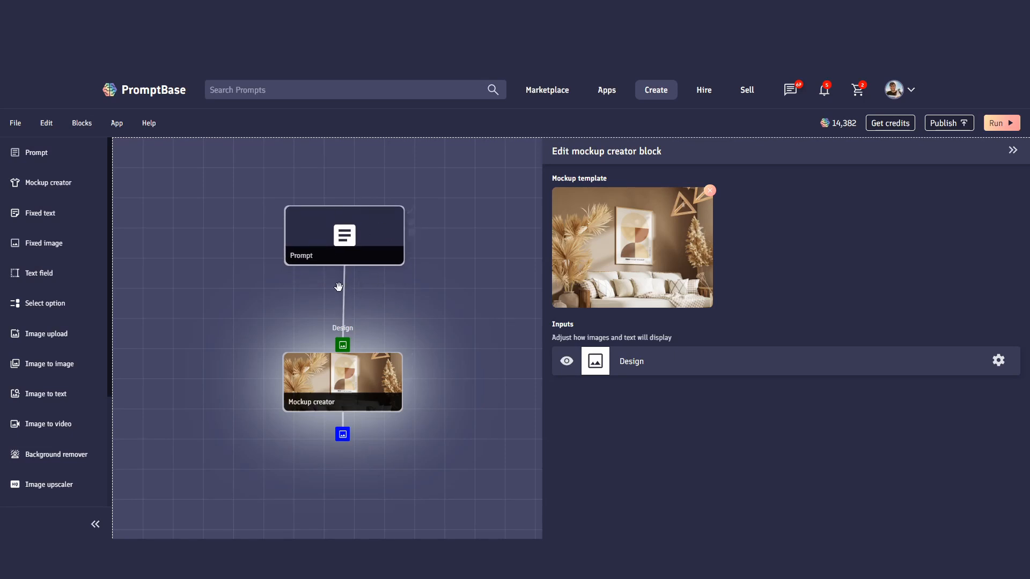
left_click_drag(347, 240, 344, 264)
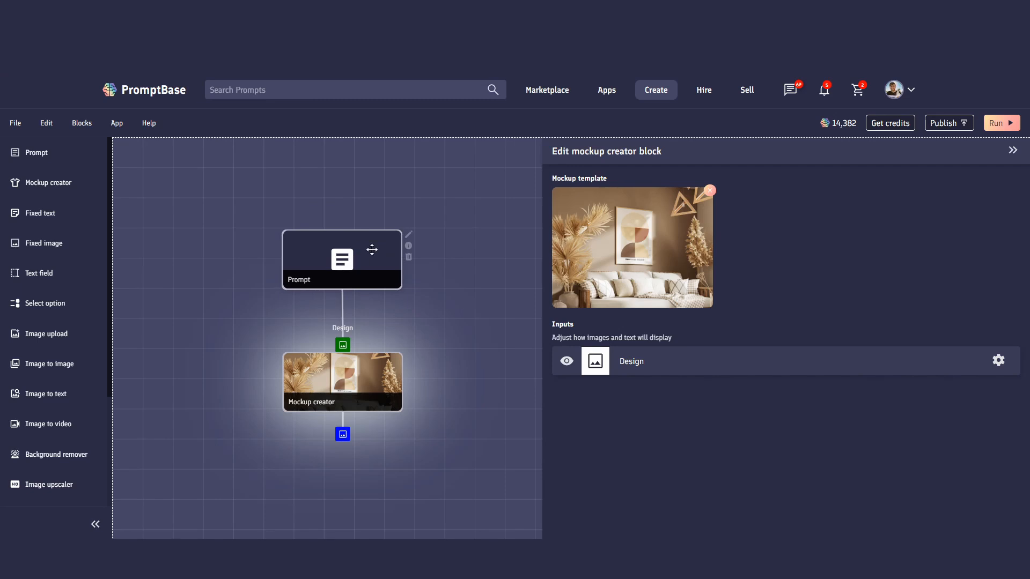
Open the Prompt block for editing and increase the image height in its advanced Stable Diffusion settings.
left_click(410, 236)
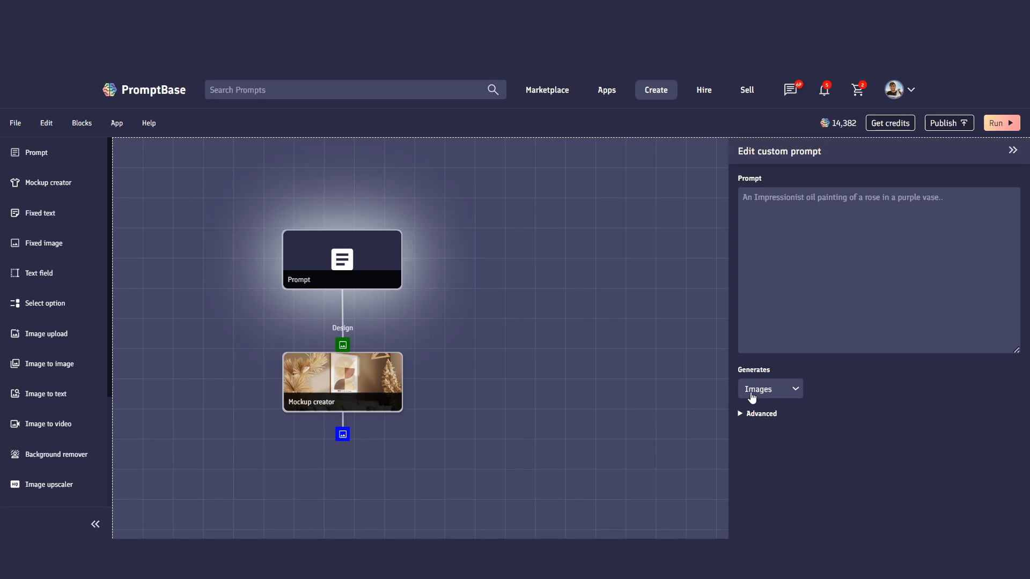
left_click(753, 418)
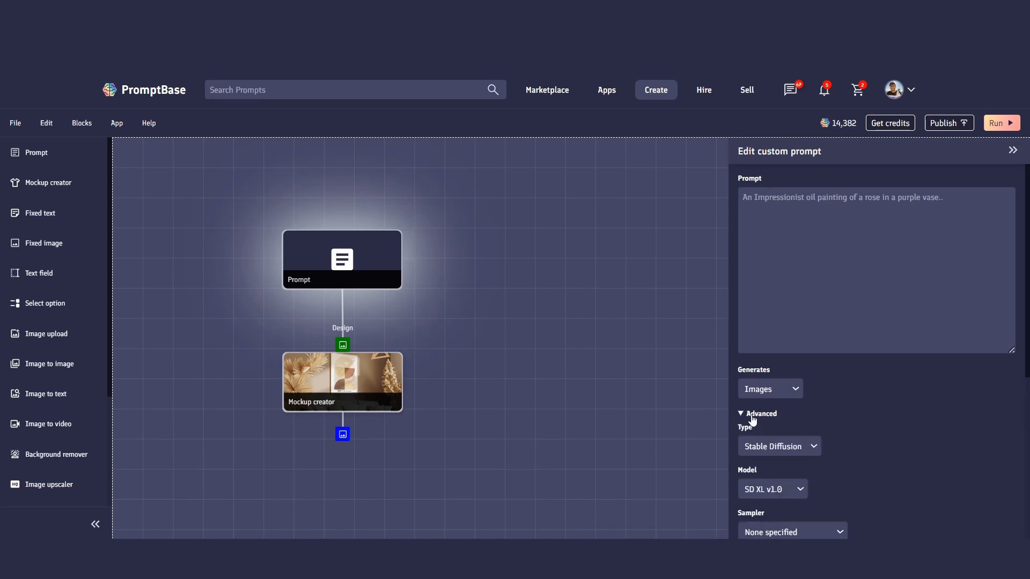
scroll(783, 421, "down", 3)
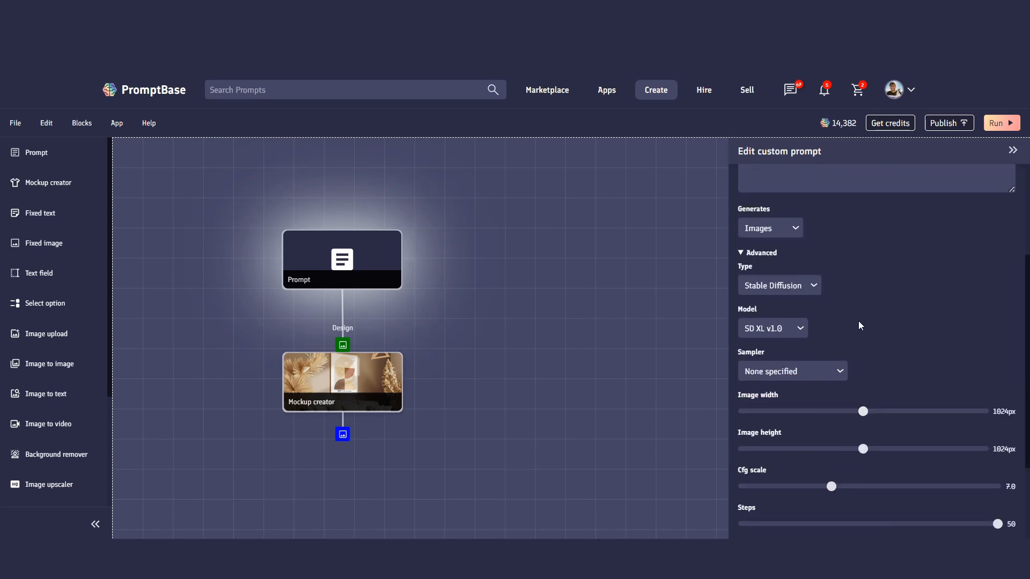
scroll(852, 331, "down", 2)
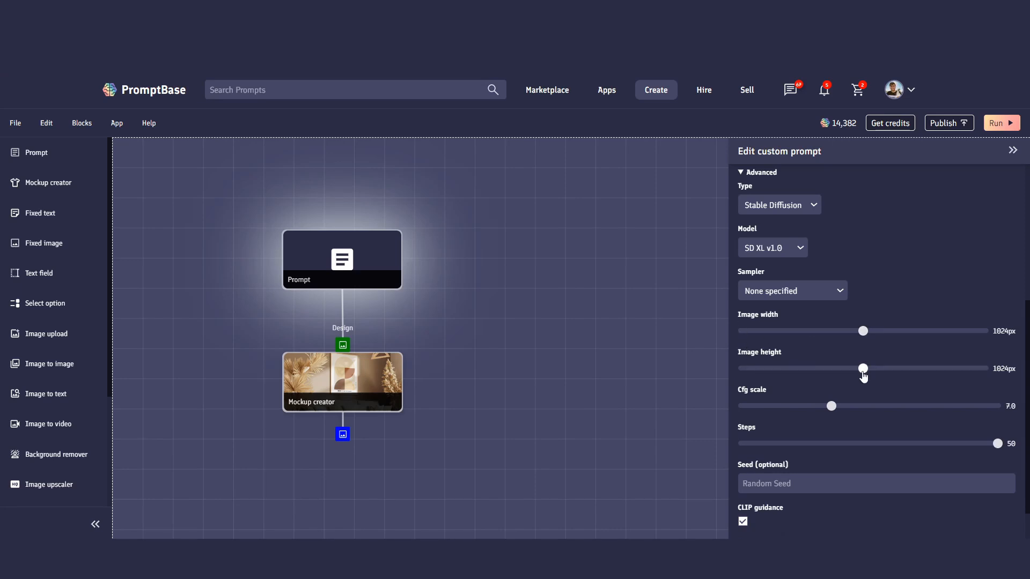
left_click(862, 371)
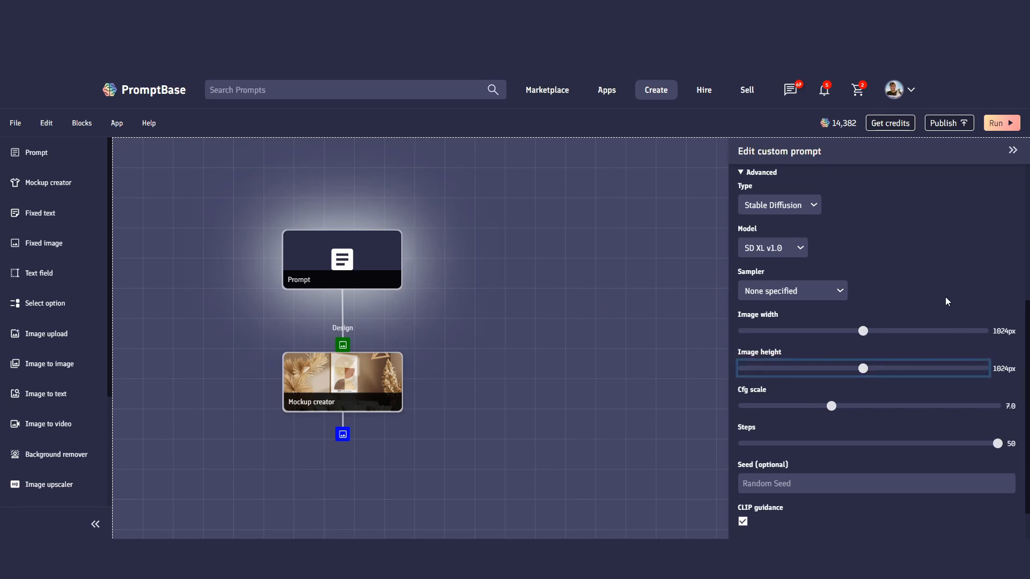
left_click_drag(867, 378, 944, 372)
scroll(781, 386, "up", 3)
scroll(780, 386, "up", 2)
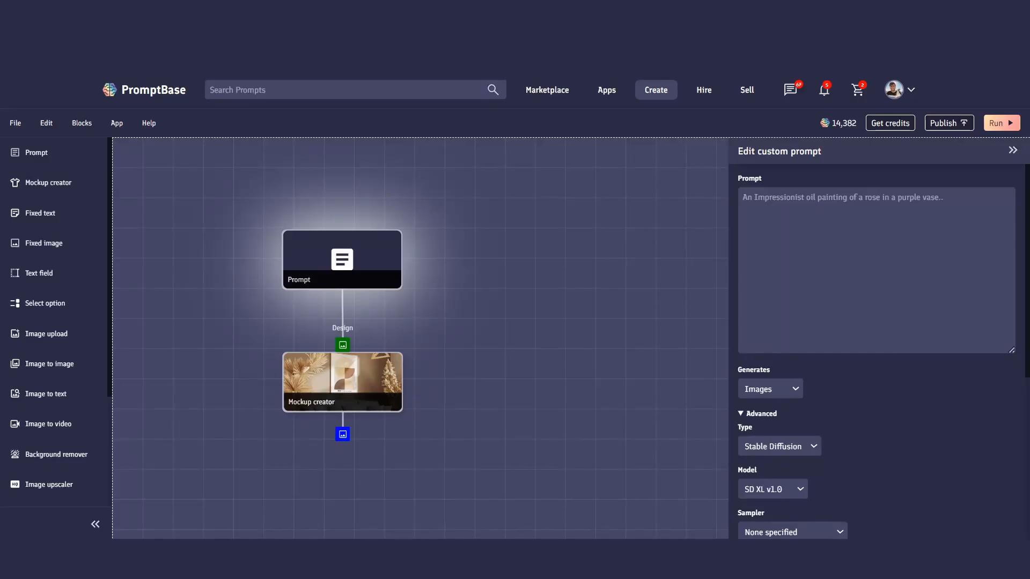
Set the prompt to "[subject] in the style of a vintage linocut poster, vibrant, two-toned, simple shapes" and close the block's settings.
left_click(830, 210)
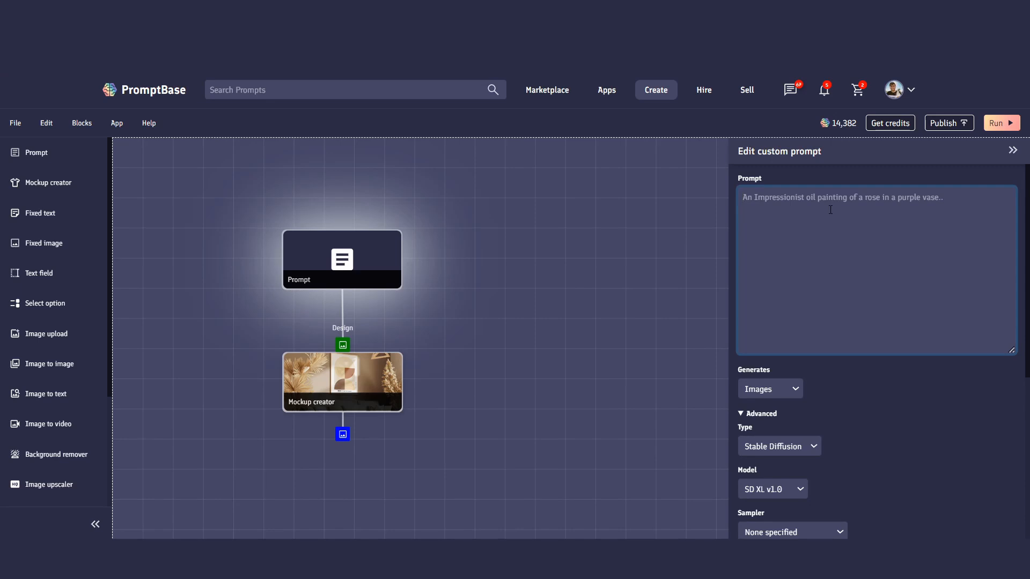
type("[subject] in the style of a vintage linocut poster, vibrant, two-toned, simple shapes")
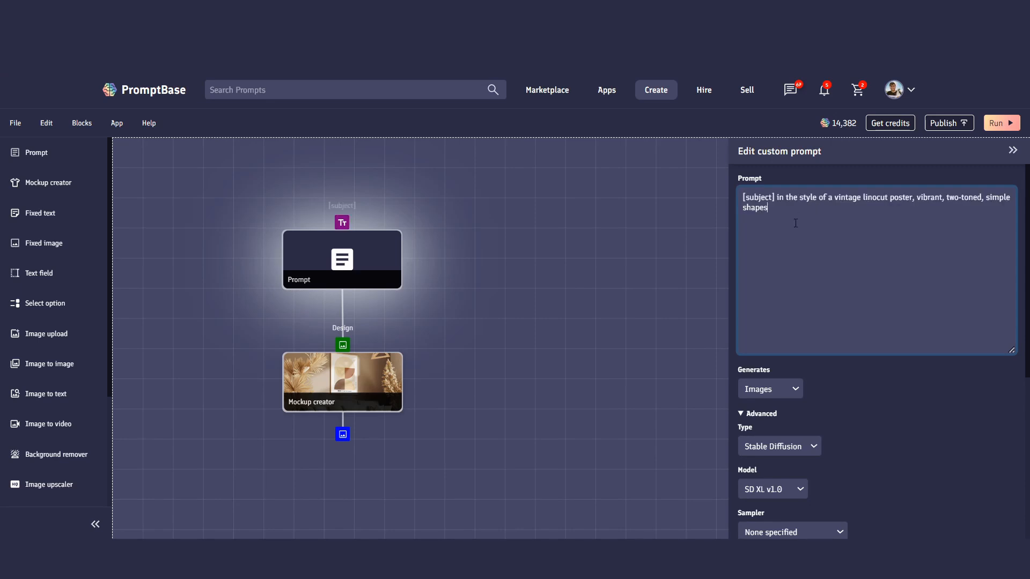
left_click(1013, 151)
Shift both existing blocks down, add a Text field block above them, and connect it to the Prompt block's [subject] input.
left_click_drag(341, 391, 342, 430)
left_click_drag(347, 267, 349, 316)
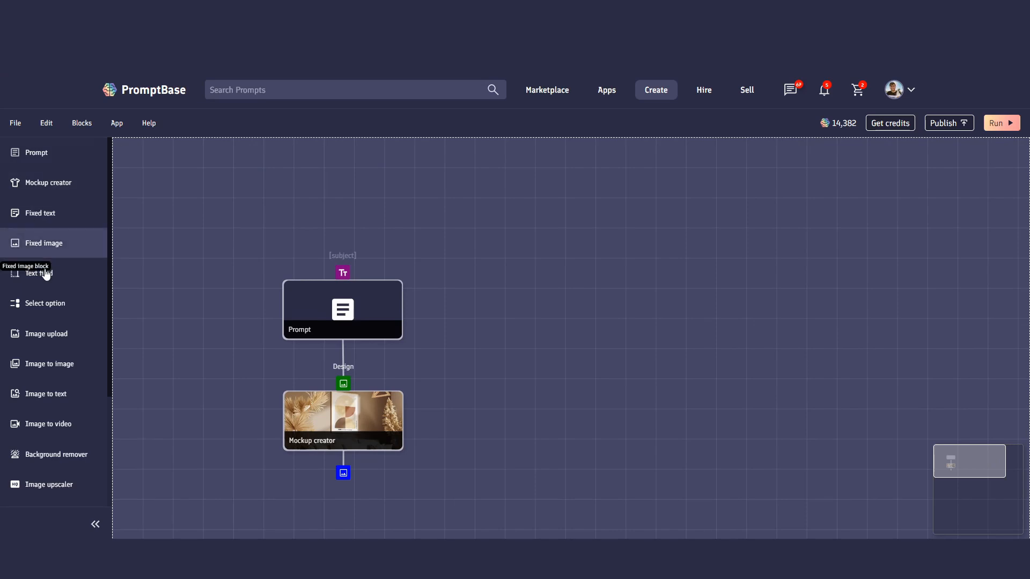
left_click(13, 272)
left_click_drag(292, 319, 361, 179)
left_click_drag(344, 232, 343, 269)
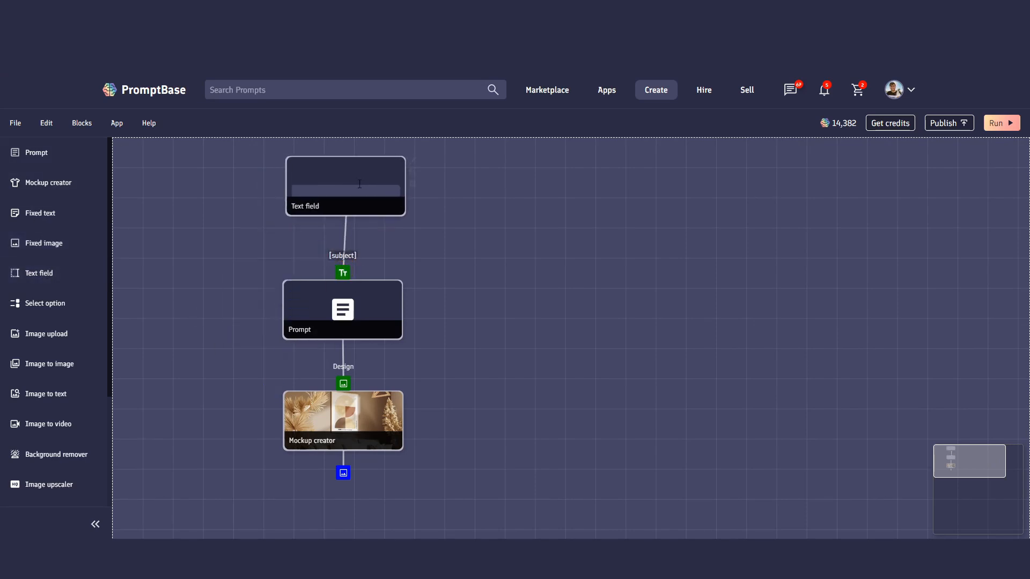
left_click_drag(358, 177, 354, 187)
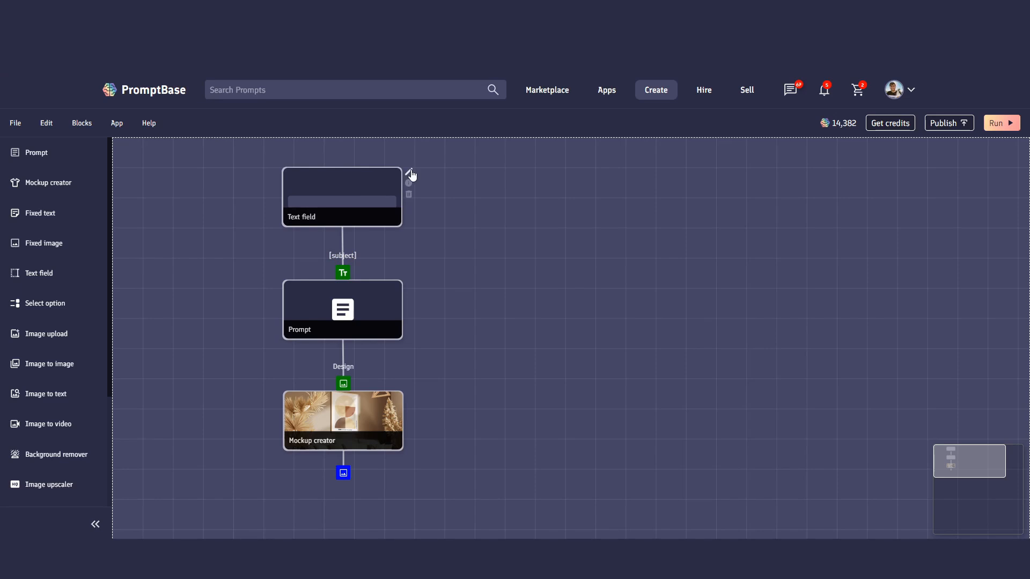
Set the text field's title to "Poster subject", tip to "Enter what you'd like to appear" and placeholder to "Rocket ship", and close its settings.
left_click(411, 174)
left_click(784, 238)
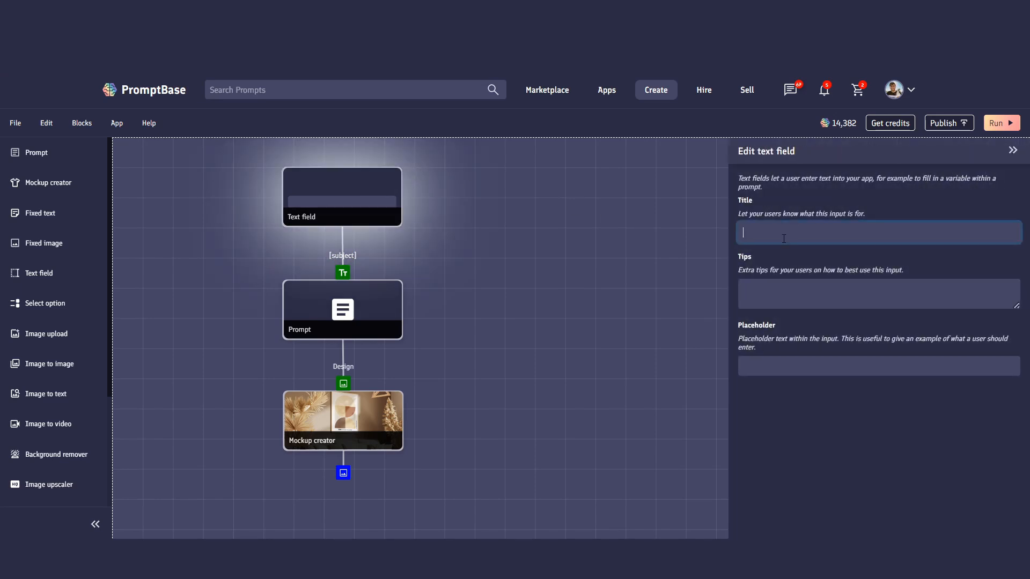
type("Pos")
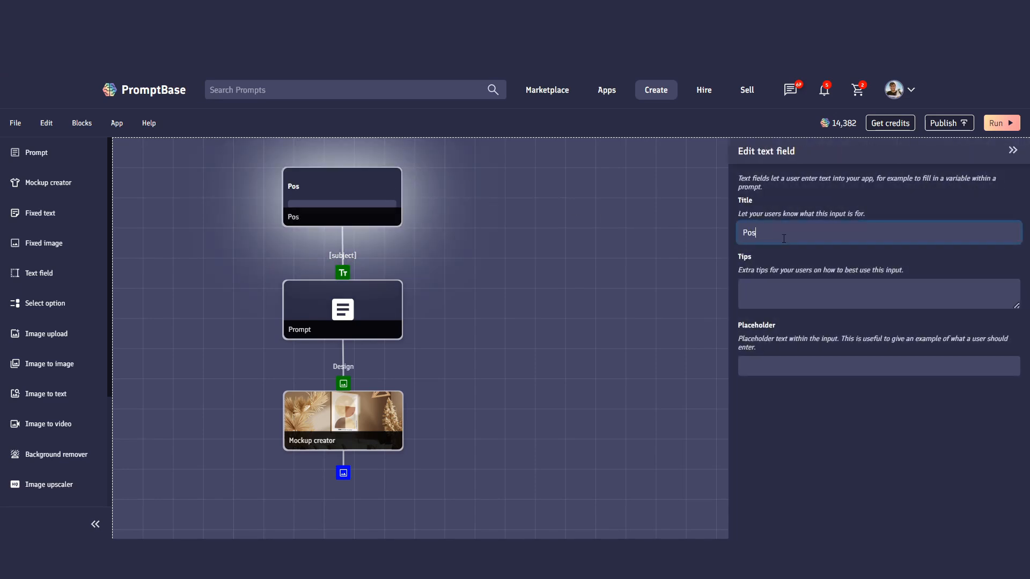
type("ter subject")
key("Tab")
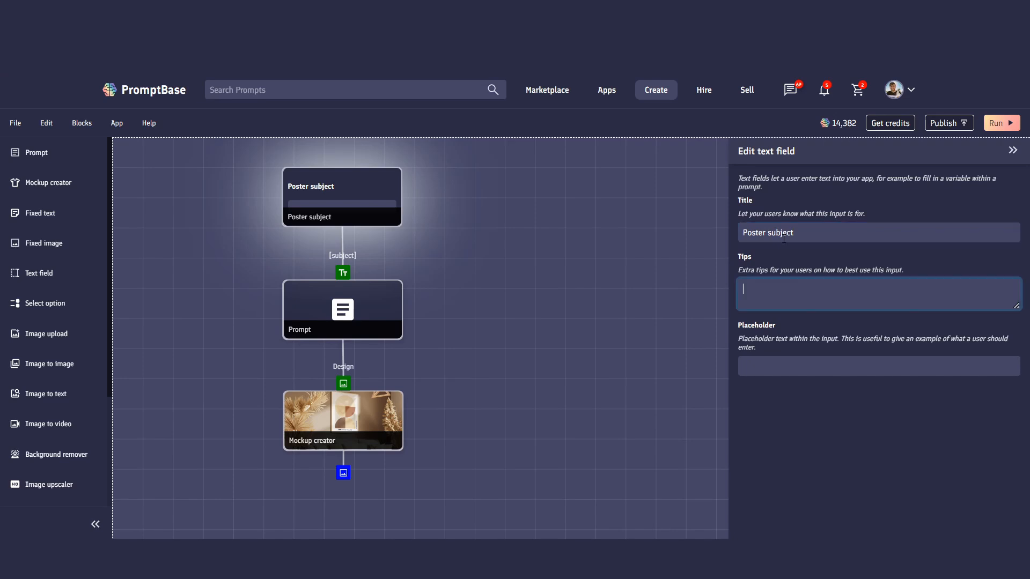
type("Enter what you'd like to appear")
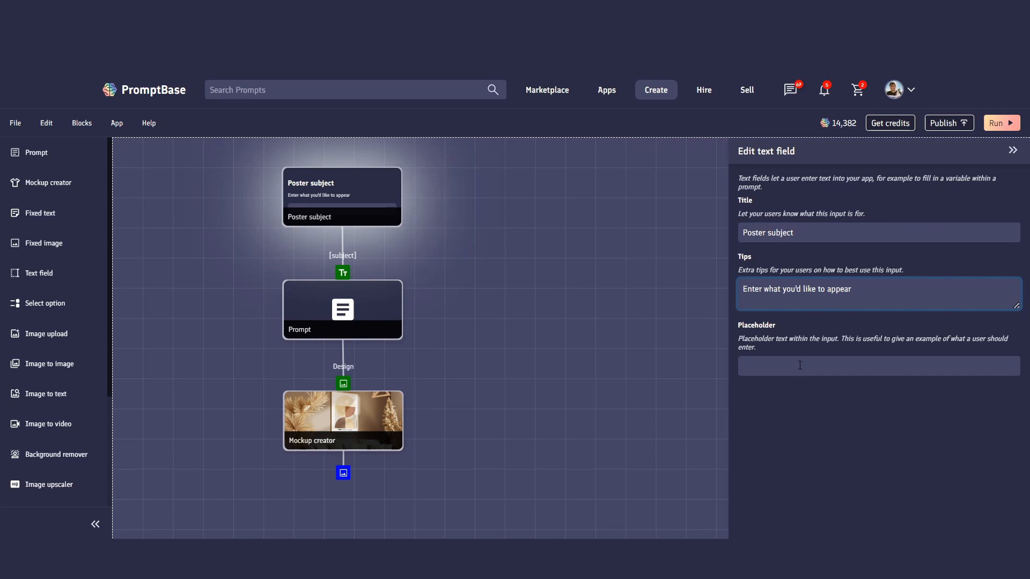
left_click(791, 367)
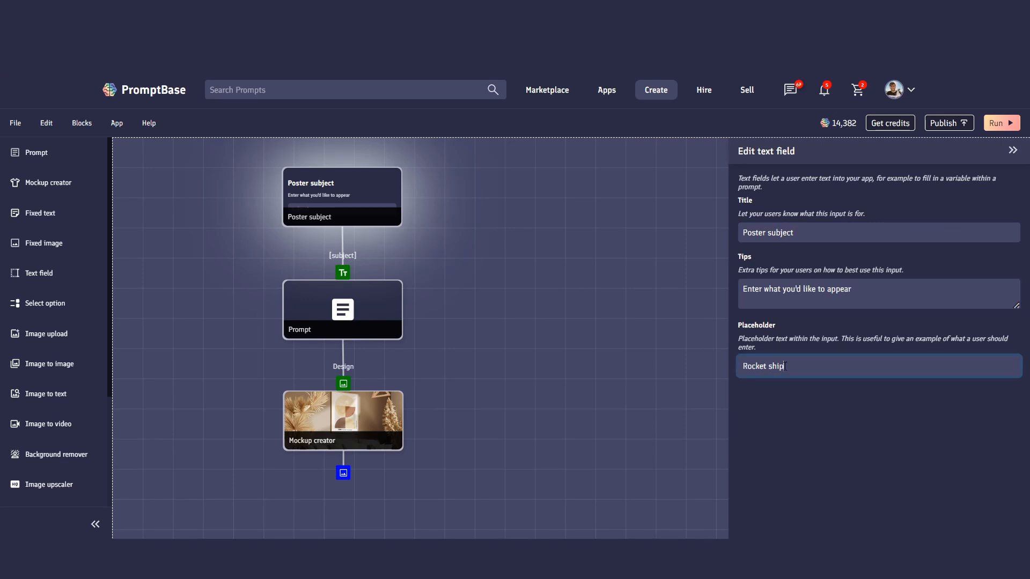
left_click(1013, 152)
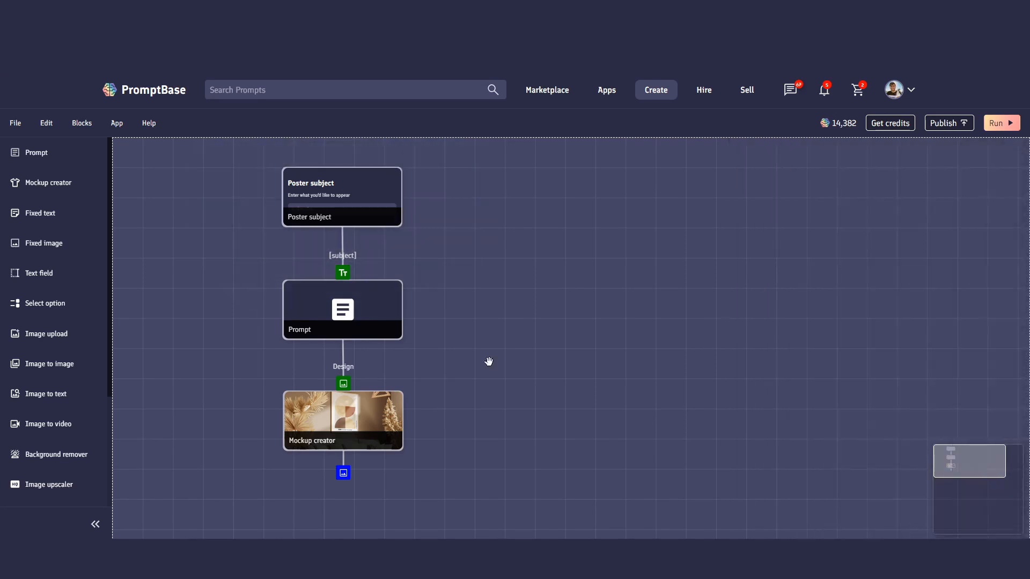
Run the app with "Rocket ship" as the poster subject, view the generated mockup enlarged, and close the enlarged view.
left_click(1002, 124)
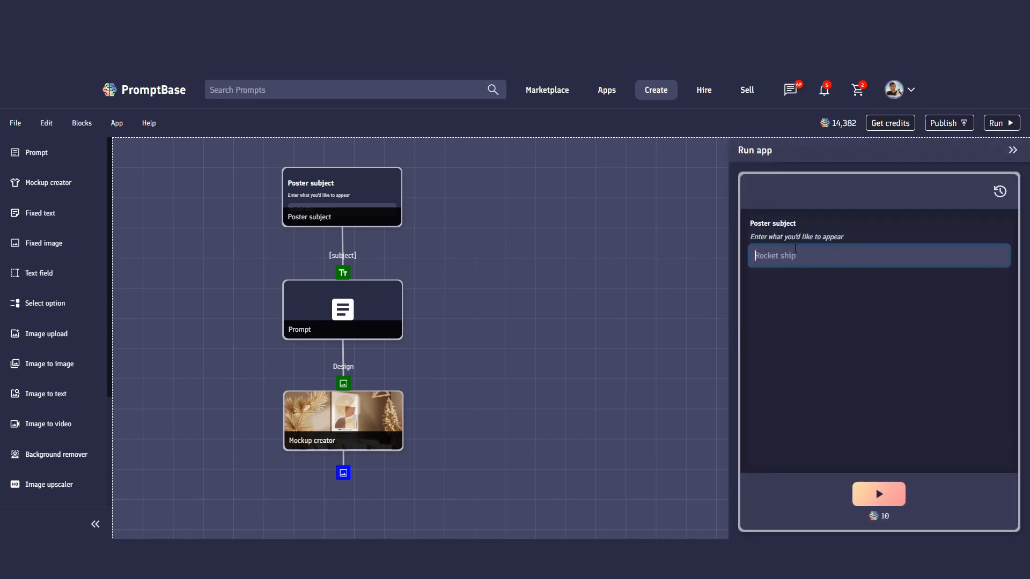
type("Rocket ship")
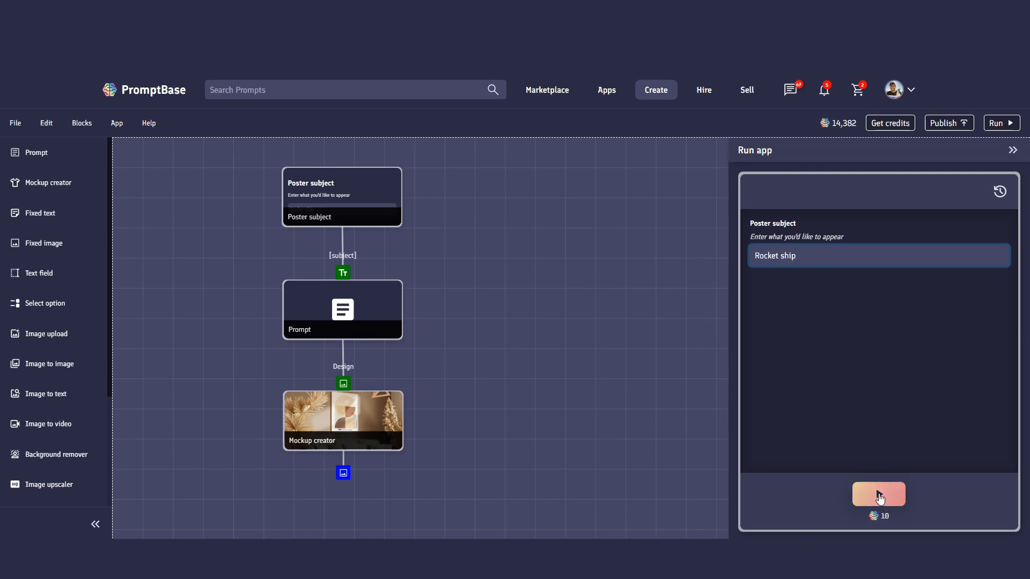
left_click(879, 494)
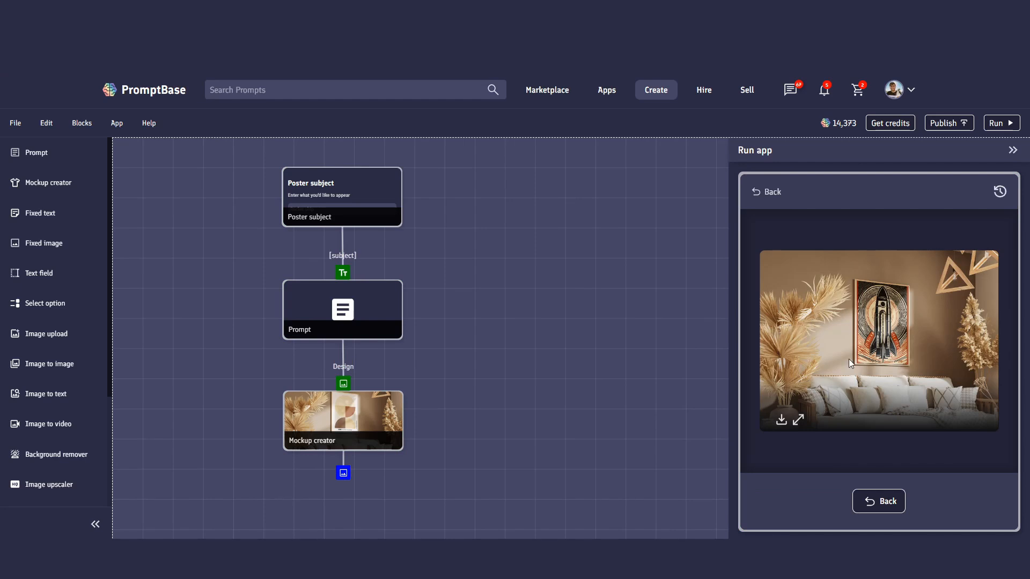
left_click(798, 419)
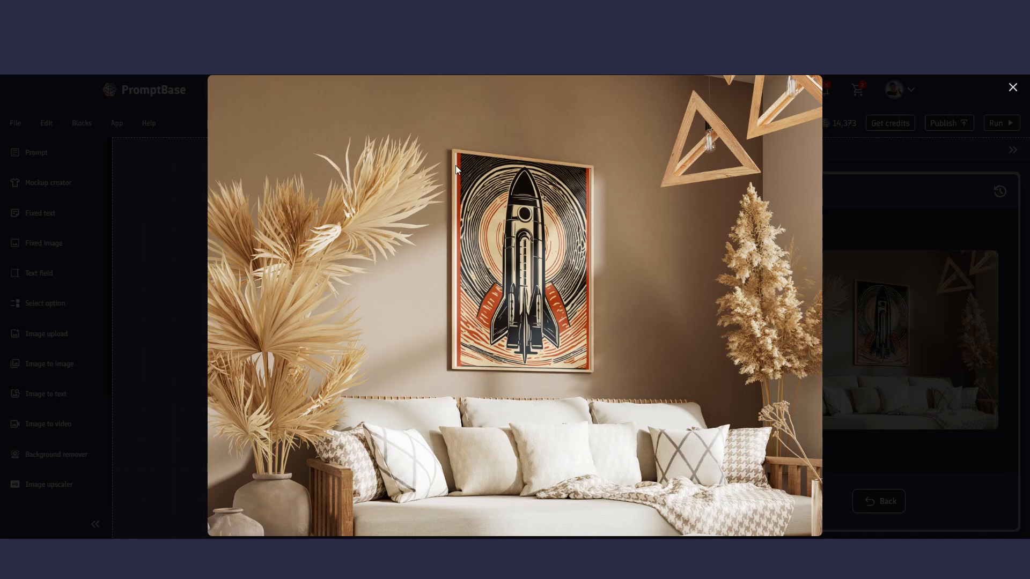
left_click(1012, 88)
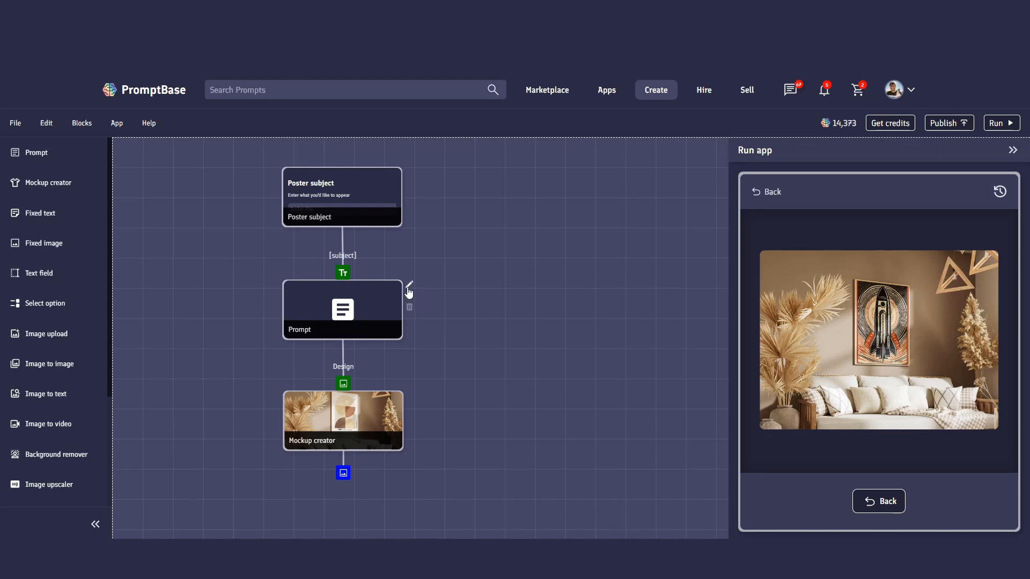
Set the Mockup creator's Design image resizing to "Fill and maintain aspect ratio", close its settings, and shift the block slightly down.
right_click(367, 414)
key("Escape")
left_click(410, 396)
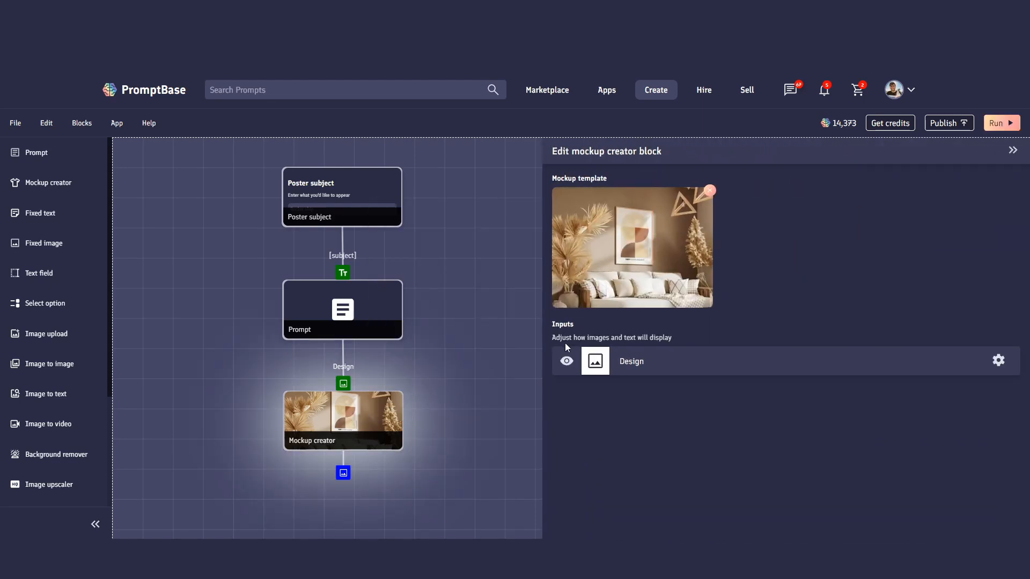
left_click(999, 363)
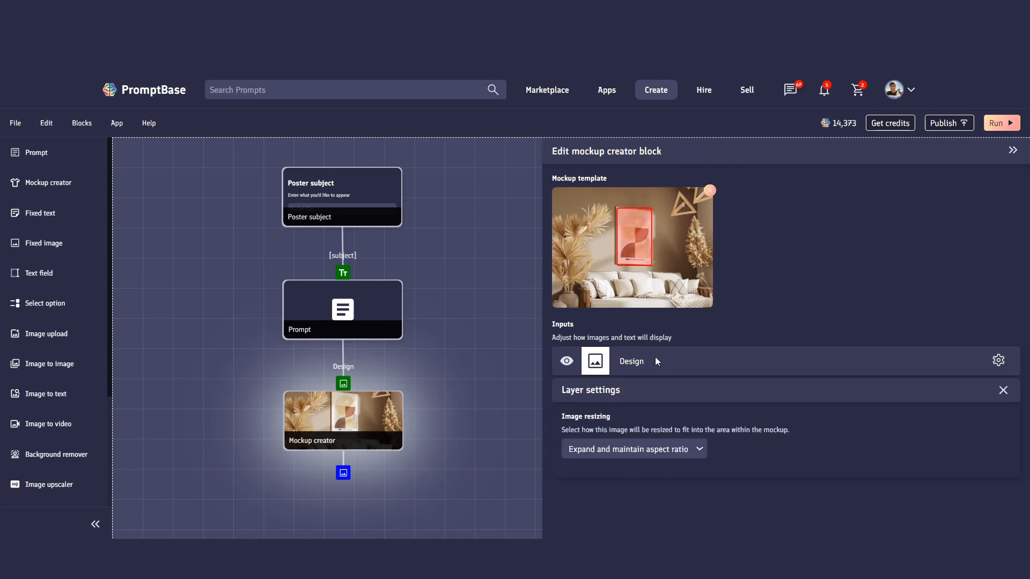
left_click(652, 448)
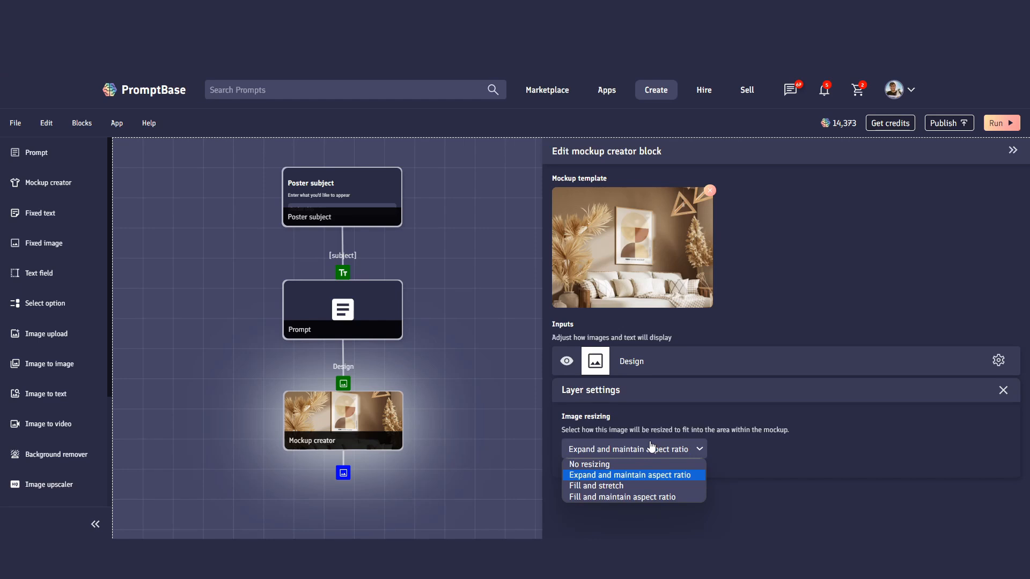
left_click(643, 499)
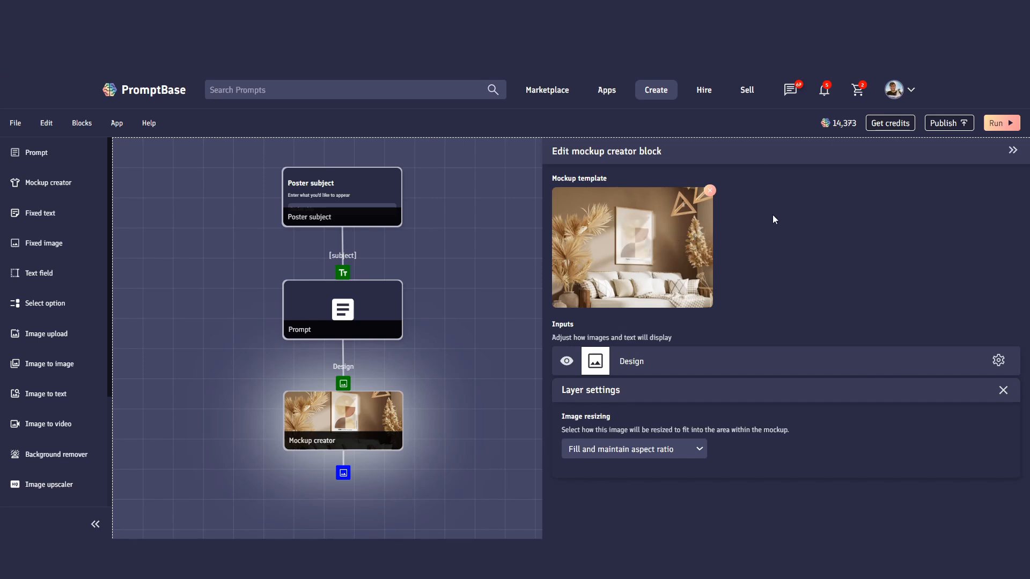
left_click(1012, 152)
mouse_move(354, 432)
left_mouse_down()
mouse_move(329, 464)
mouse_move(353, 441)
left_mouse_up()
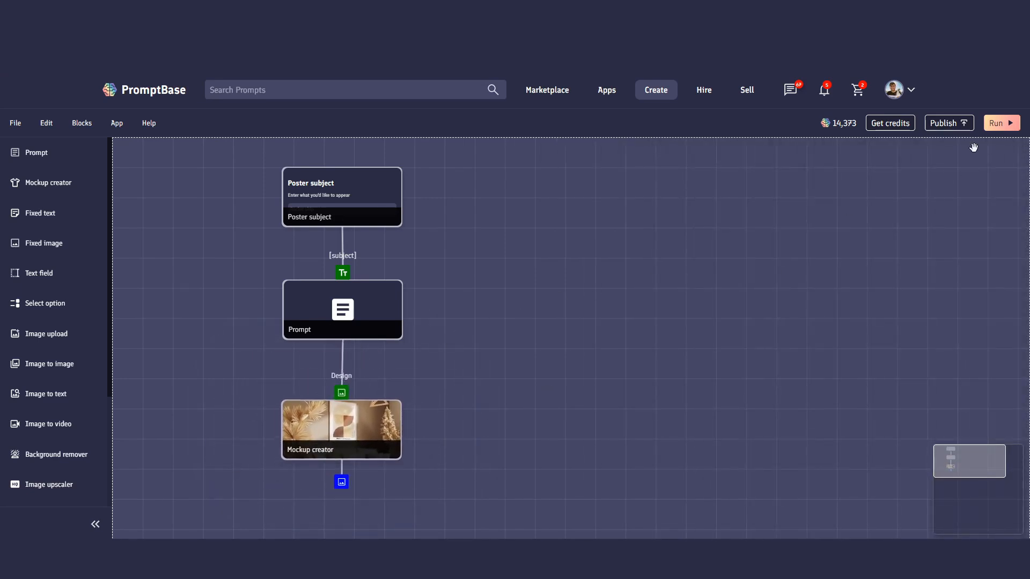
Review the past generation in the app's run history and close the run view.
left_click(1000, 123)
left_click(1000, 190)
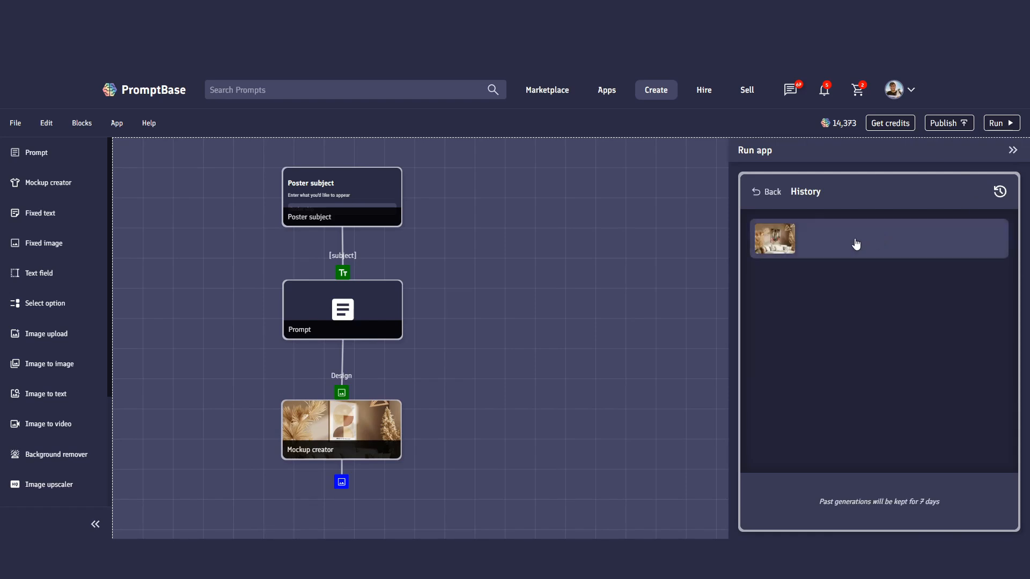
left_click(787, 248)
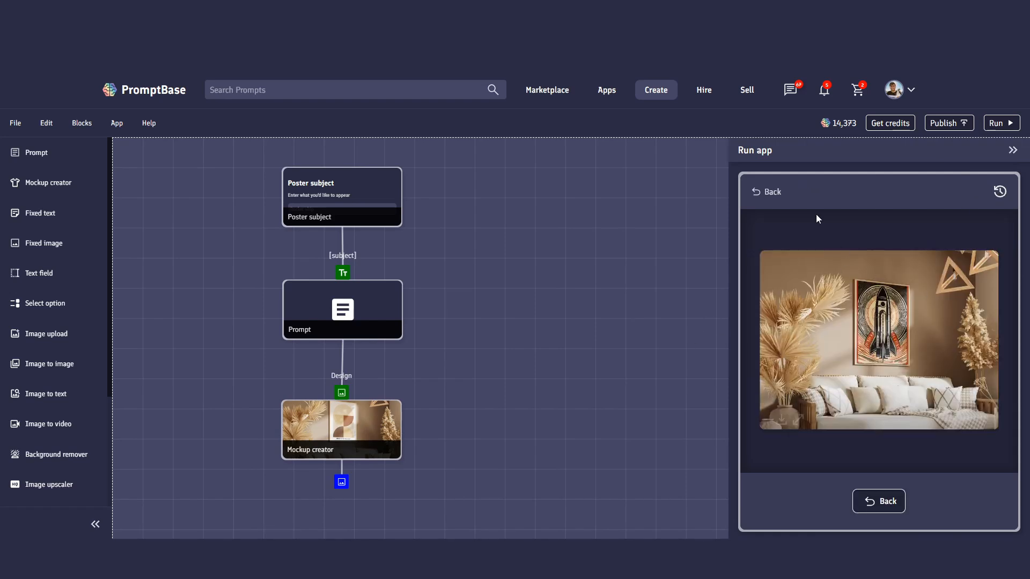
left_click(1013, 153)
Nudge the Mockup creator block, add a Split block to the canvas, and place it beside the Prompt block.
mouse_move(369, 435)
left_mouse_down()
mouse_move(379, 435)
mouse_move(359, 430)
mouse_move(375, 434)
mouse_move(357, 440)
left_mouse_up()
scroll(76, 223, "down", 2)
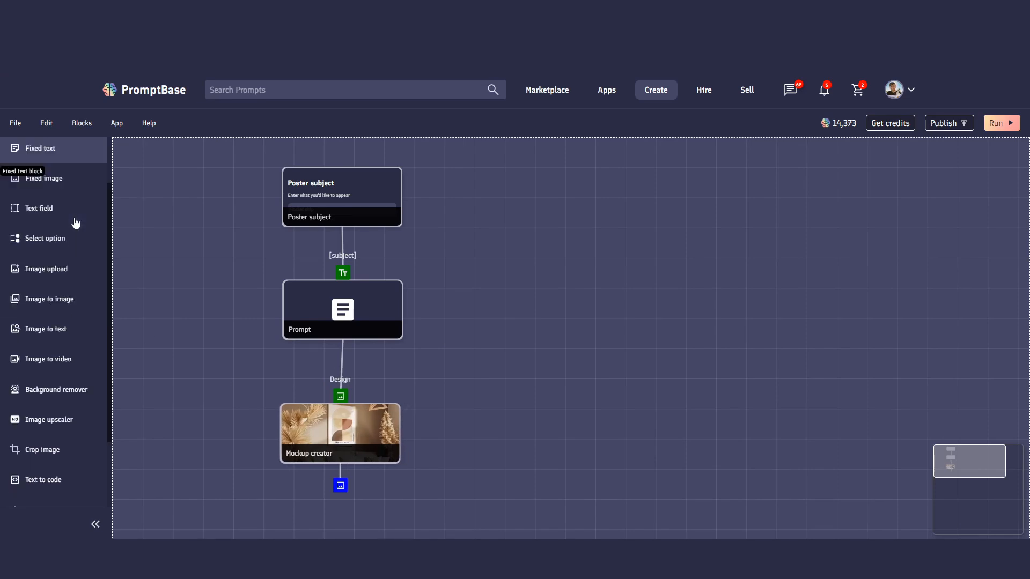
scroll(76, 232, "down", 3)
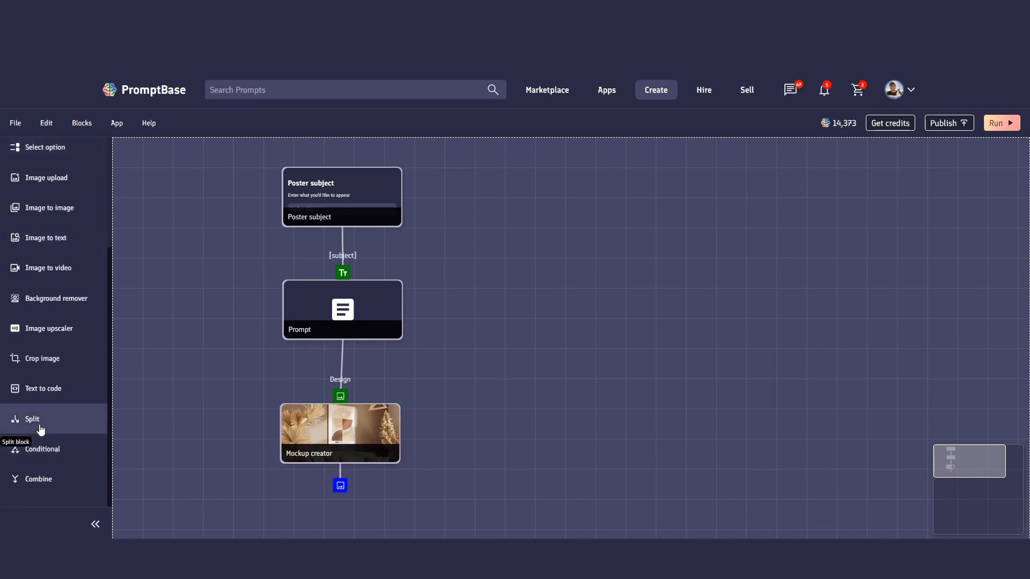
left_click(60, 426)
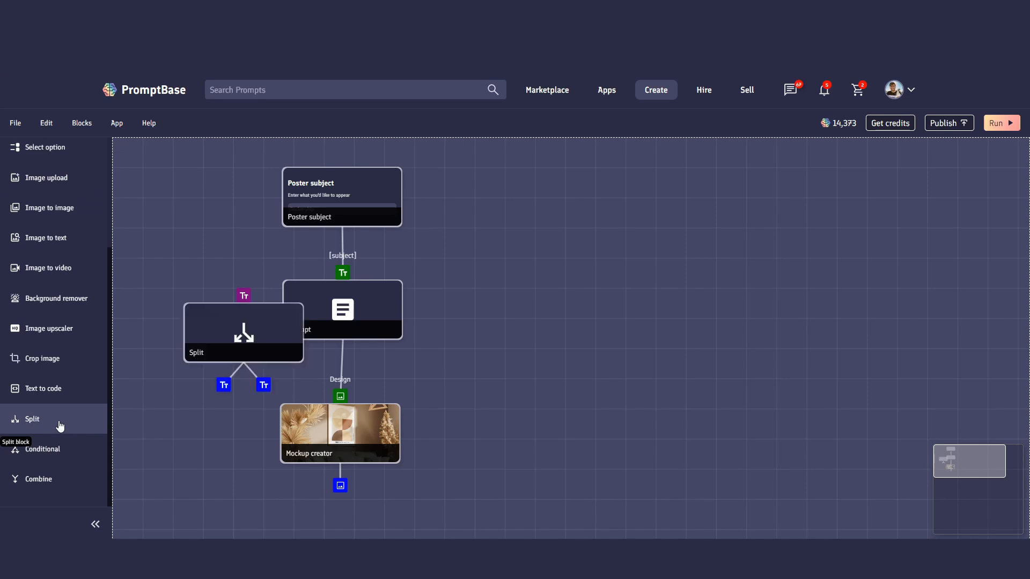
left_click_drag(258, 328, 510, 346)
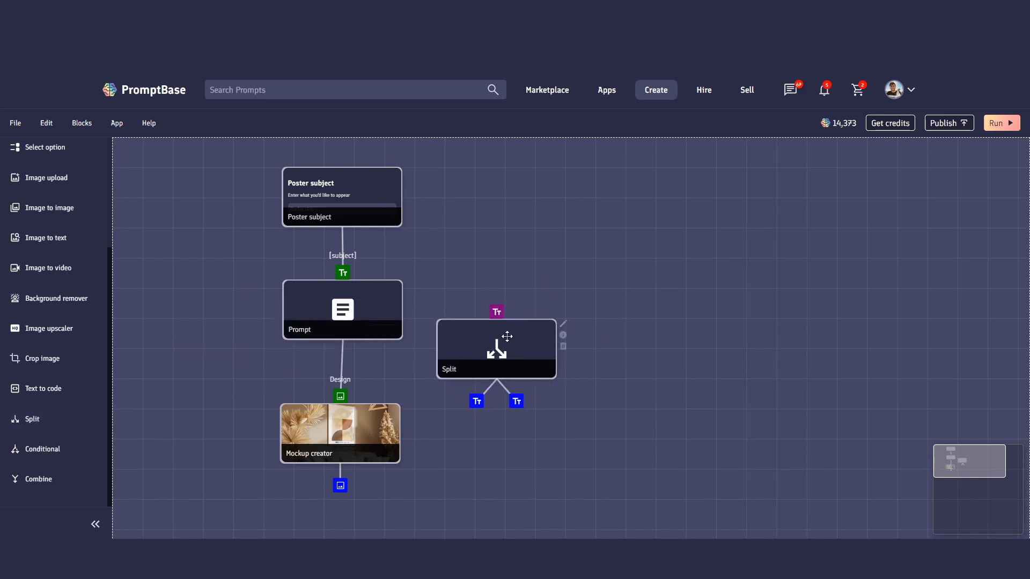
Set the Split block's split type to Images and close its settings.
left_click(563, 326)
left_click(779, 220)
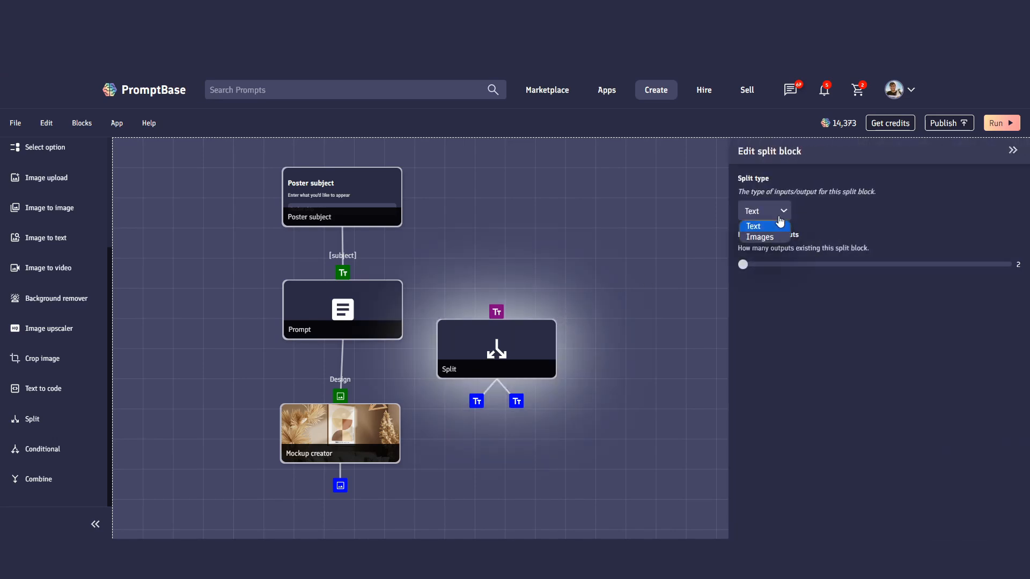
left_click(766, 237)
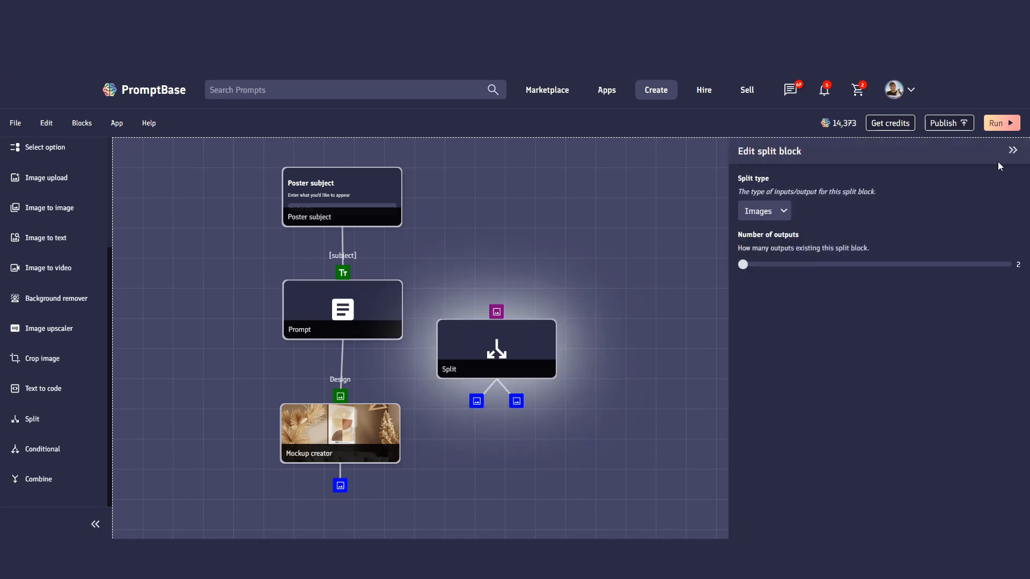
left_click(1013, 150)
Disconnect the Prompt block from the Mockup creator and rearrange the blocks so the Split block sits between them.
left_click_drag(351, 439, 353, 479)
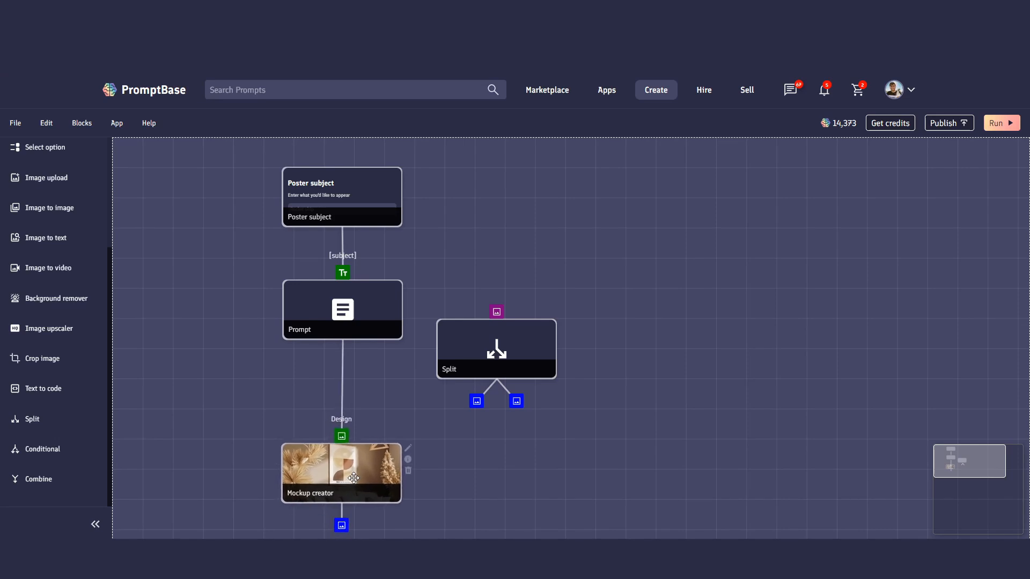
left_click(338, 360)
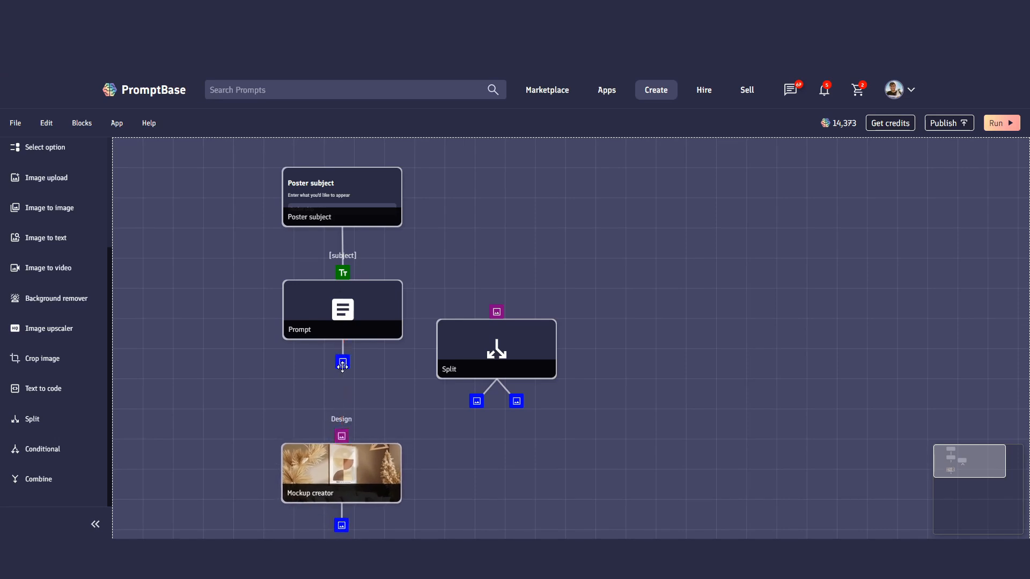
left_click_drag(342, 194, 342, 171)
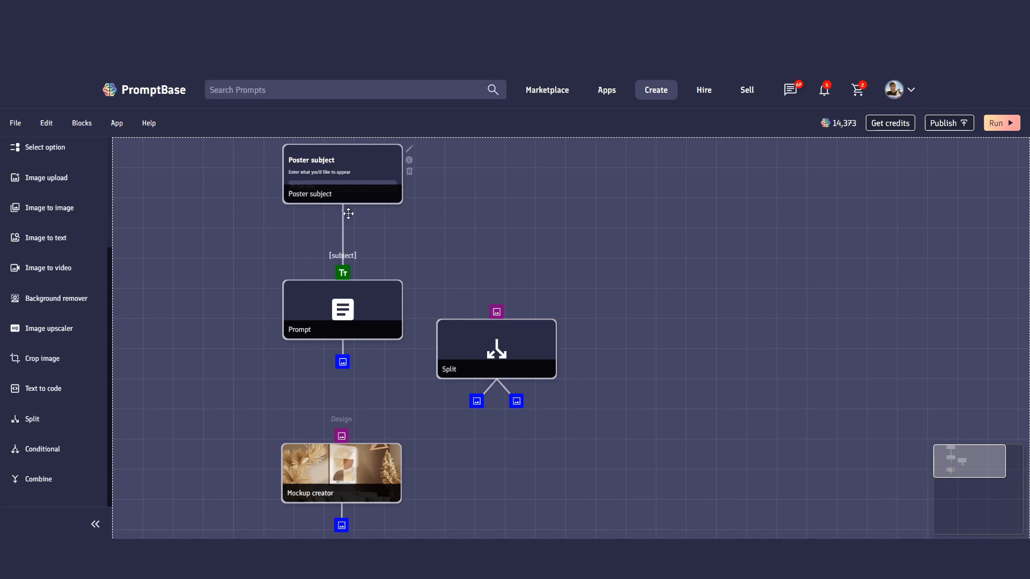
left_click_drag(346, 290, 346, 259)
left_click_drag(484, 356, 384, 375)
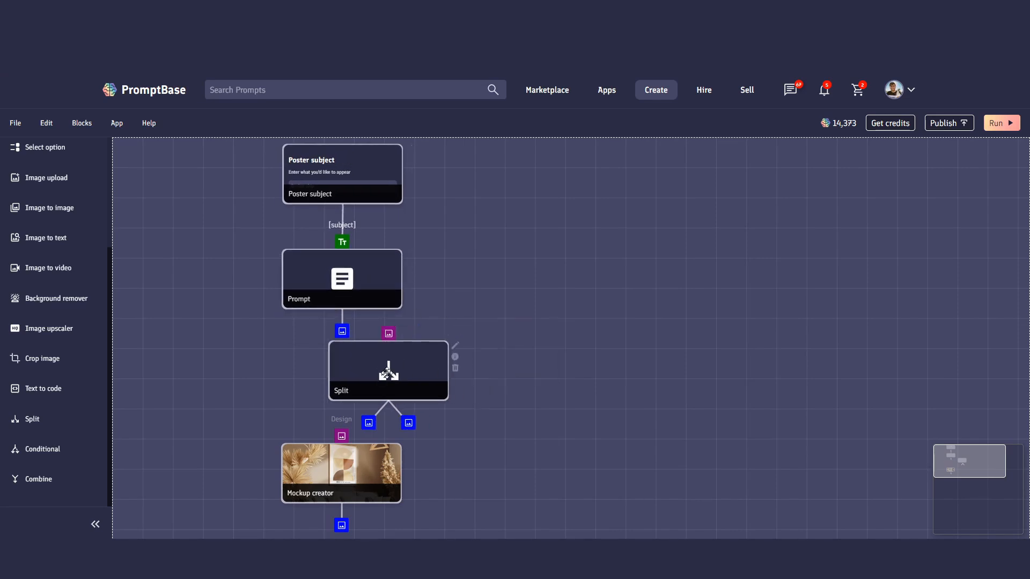
Connect the Prompt output to the Split block and one Split output to the Design input, leaving the other output free beside the Mockup creator.
left_click_drag(343, 331, 389, 333)
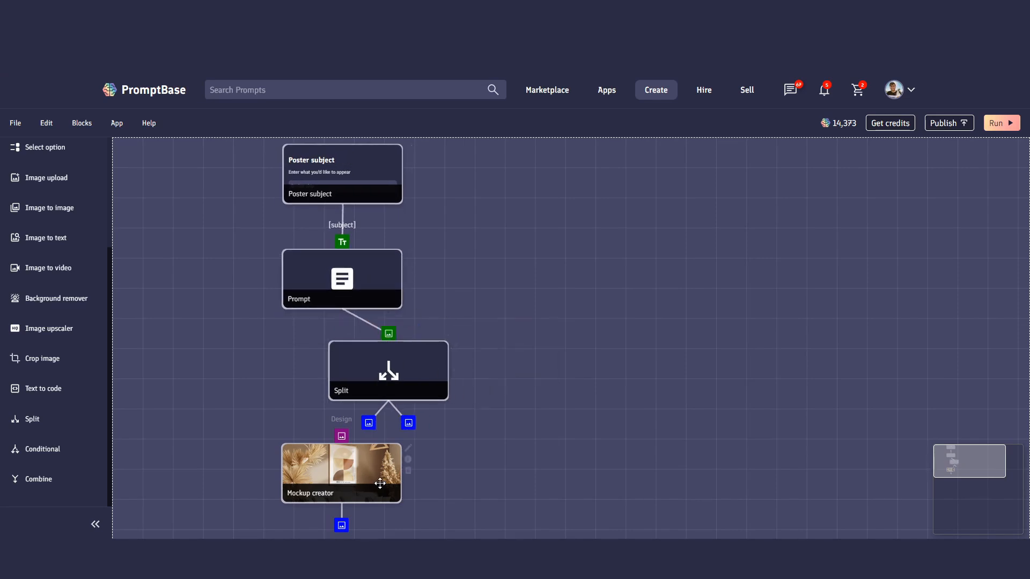
left_click_drag(368, 471, 374, 480)
left_click_drag(369, 424, 346, 445)
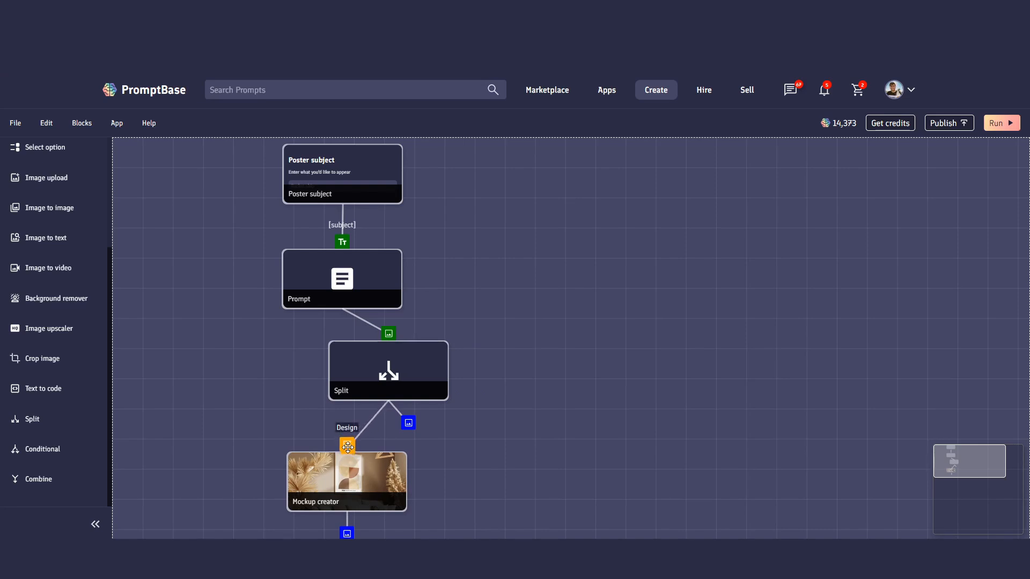
left_click_drag(413, 423, 466, 432)
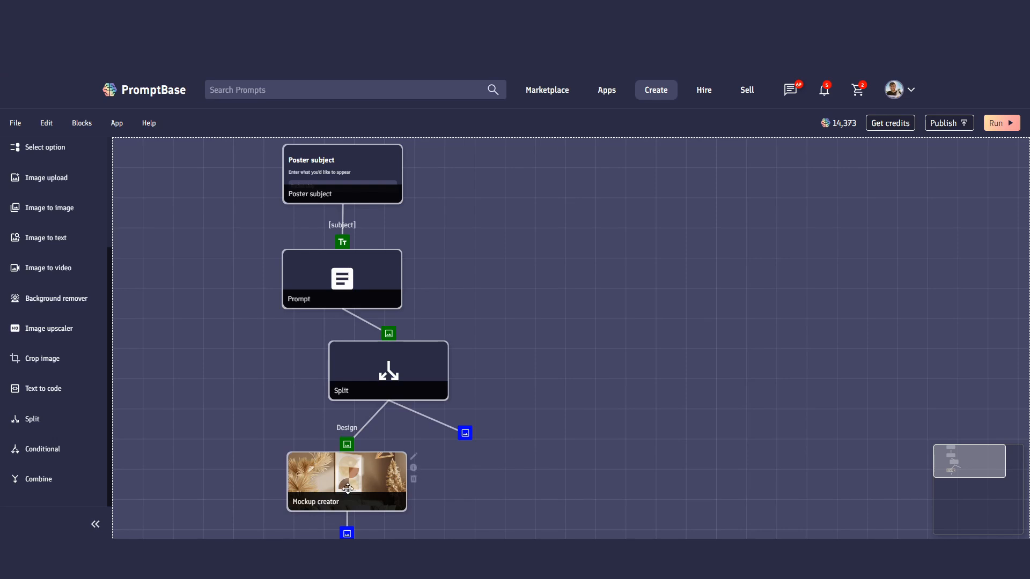
left_click_drag(348, 489, 328, 483)
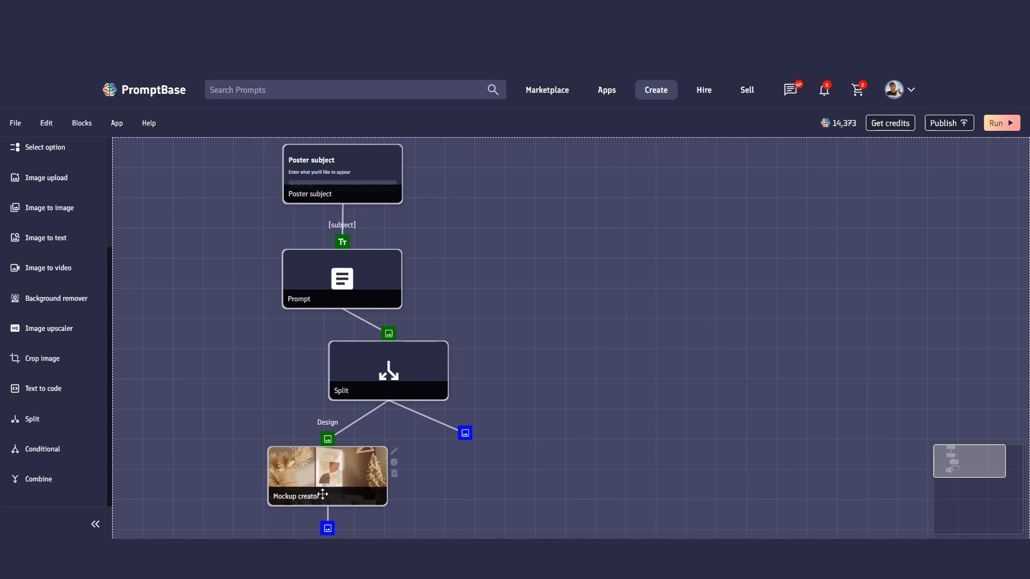
left_click_drag(464, 432, 478, 444)
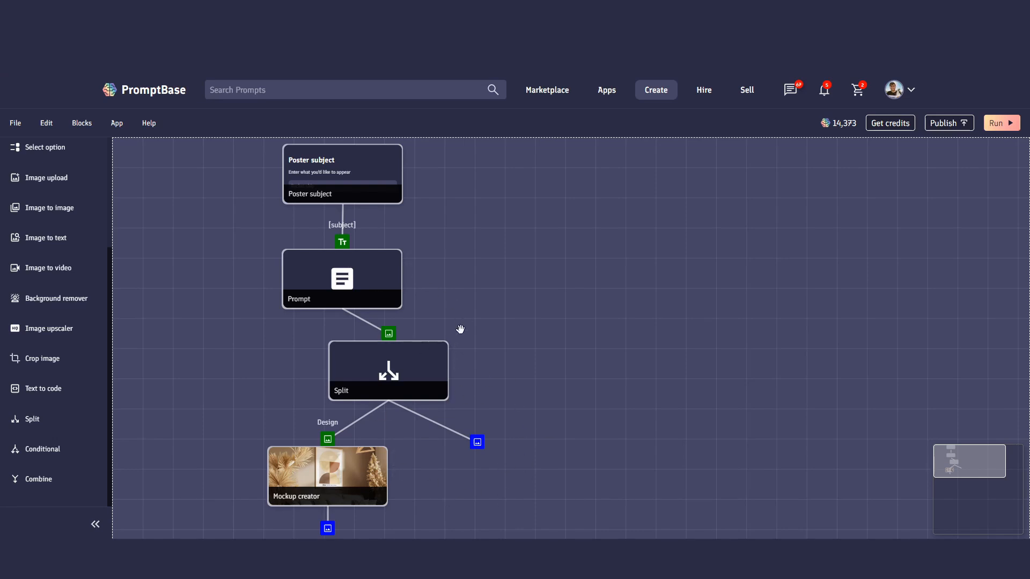
Run the app with "Chicken" as the poster subject.
left_click(1002, 122)
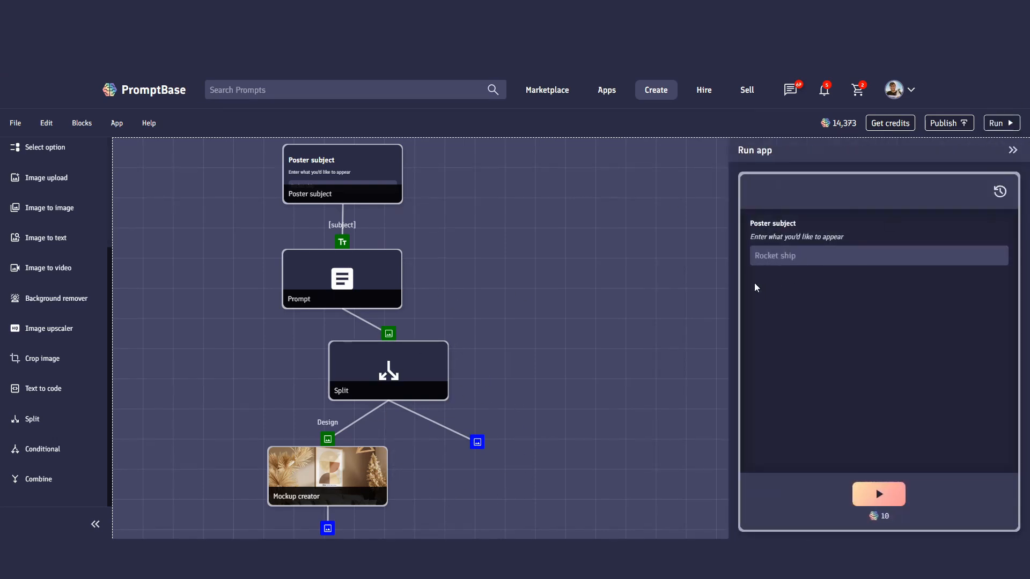
left_click(767, 258)
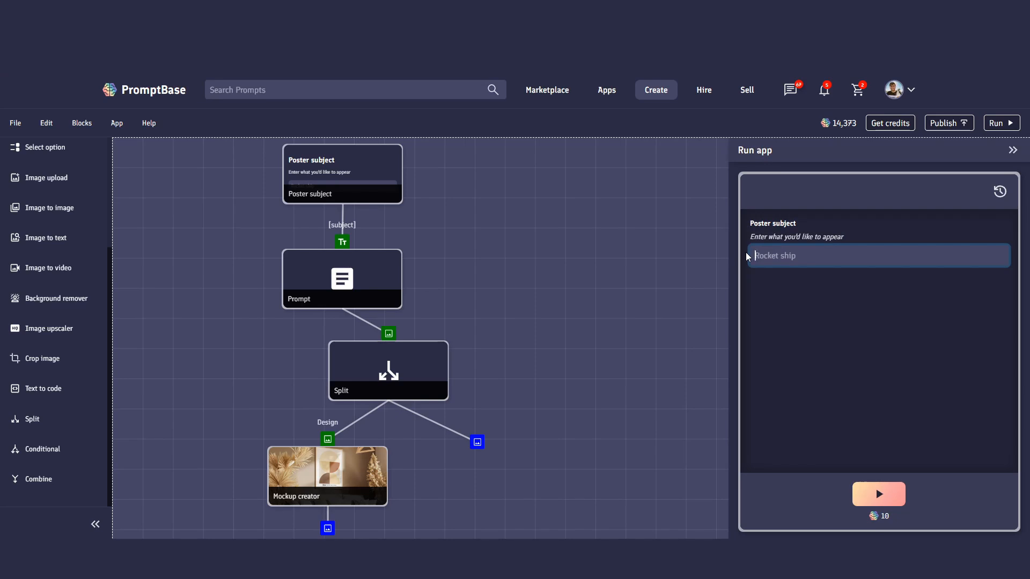
type("Cihc")
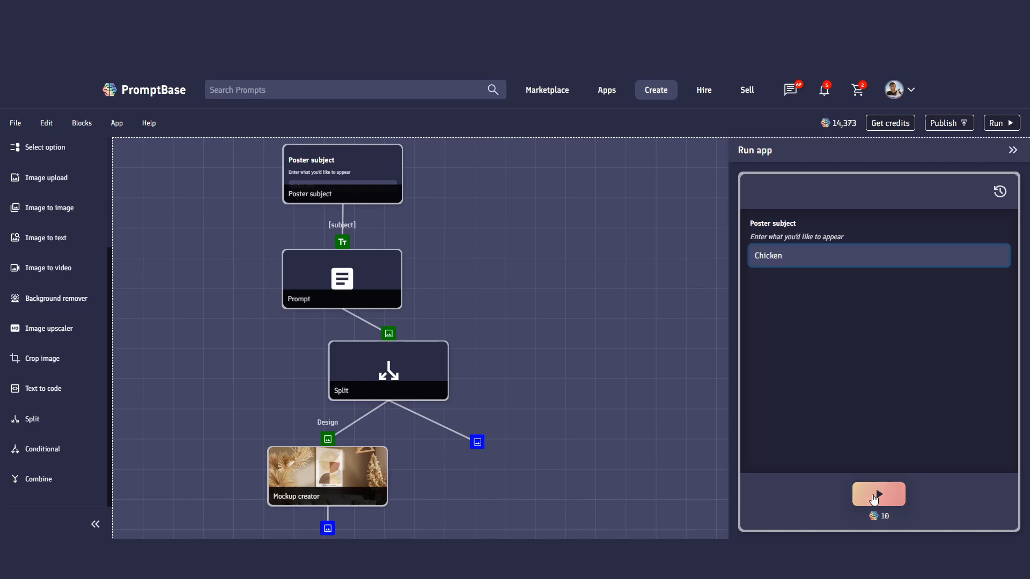
left_click(879, 494)
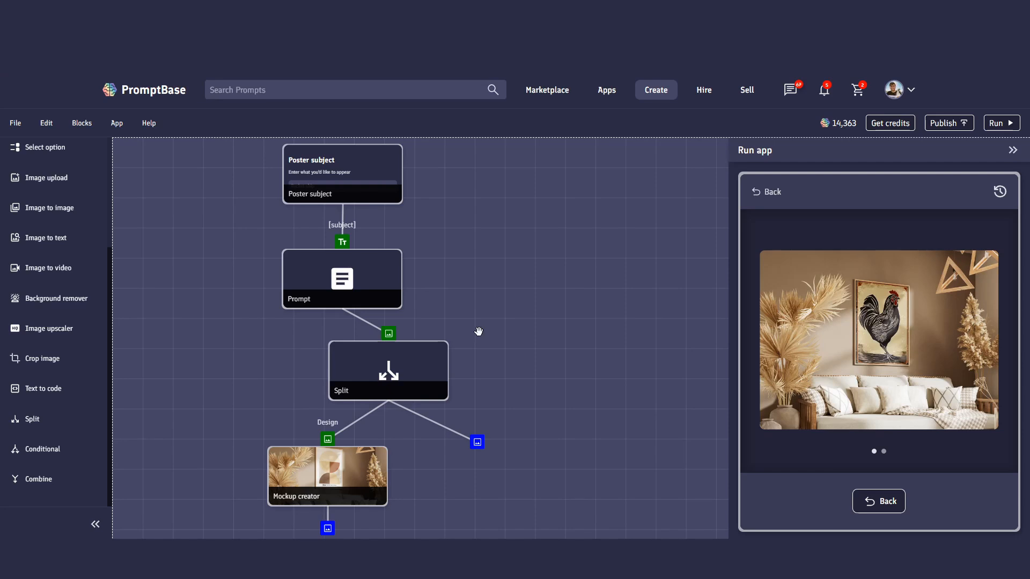
Inspect the generated living room mockup and poster at full size, and download the poster image.
left_click(797, 419)
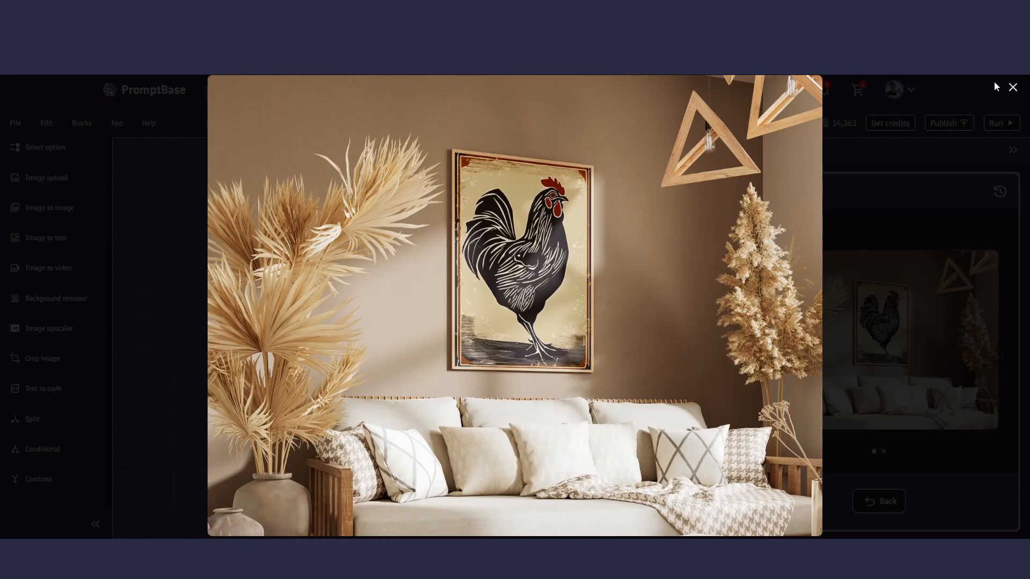
left_click(1012, 87)
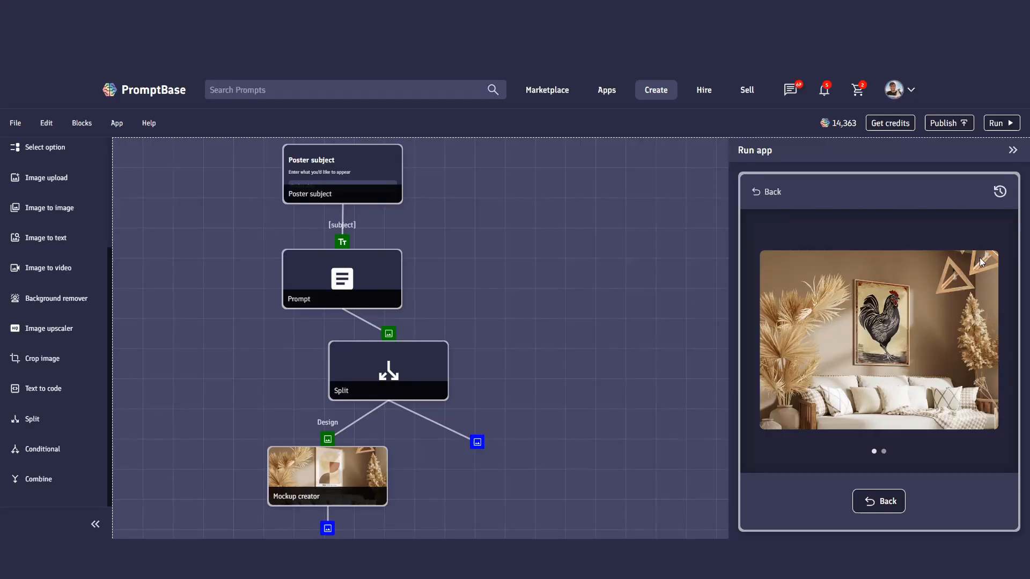
left_click(984, 349)
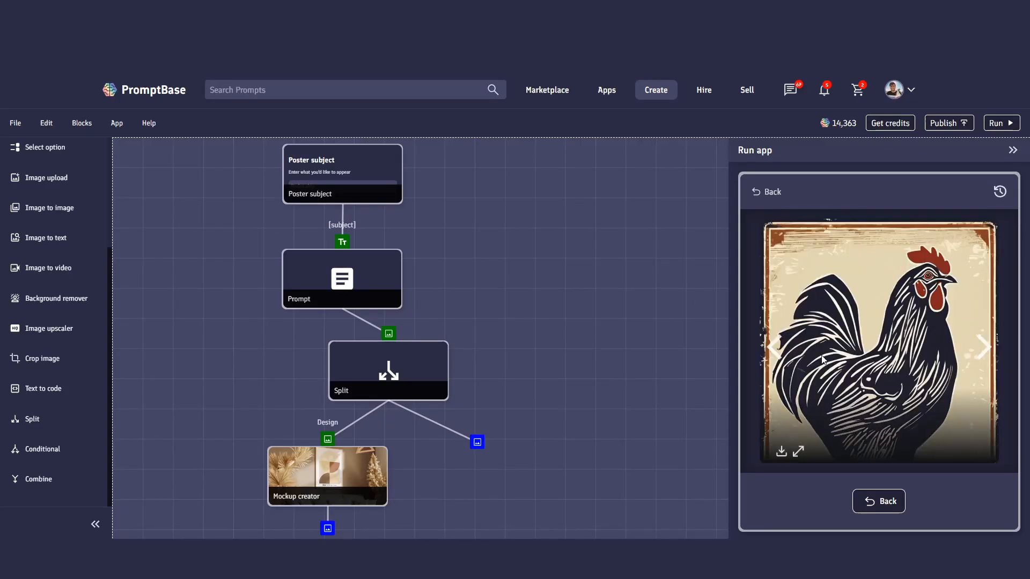
left_click(799, 453)
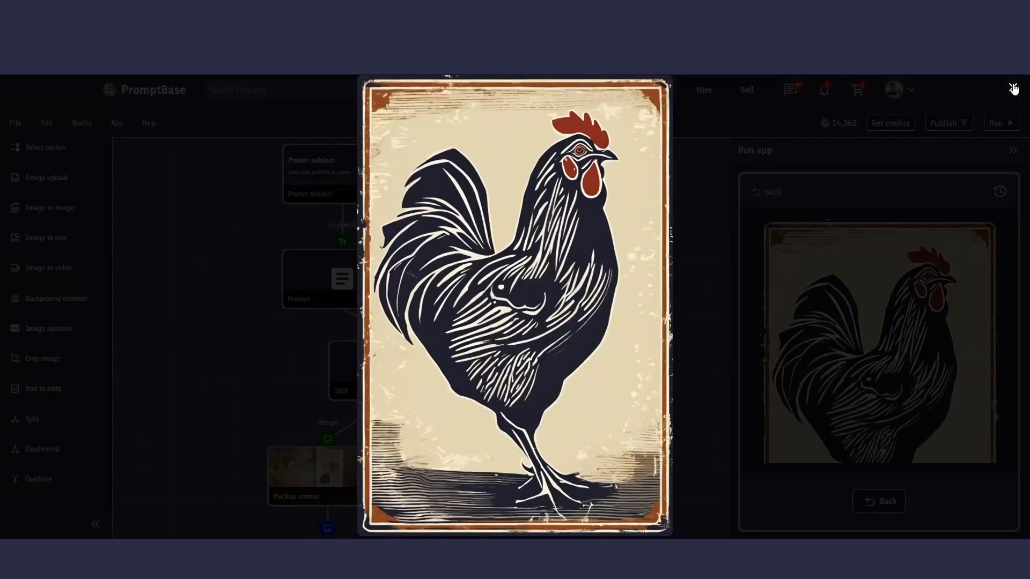
left_click(1013, 87)
left_click(781, 453)
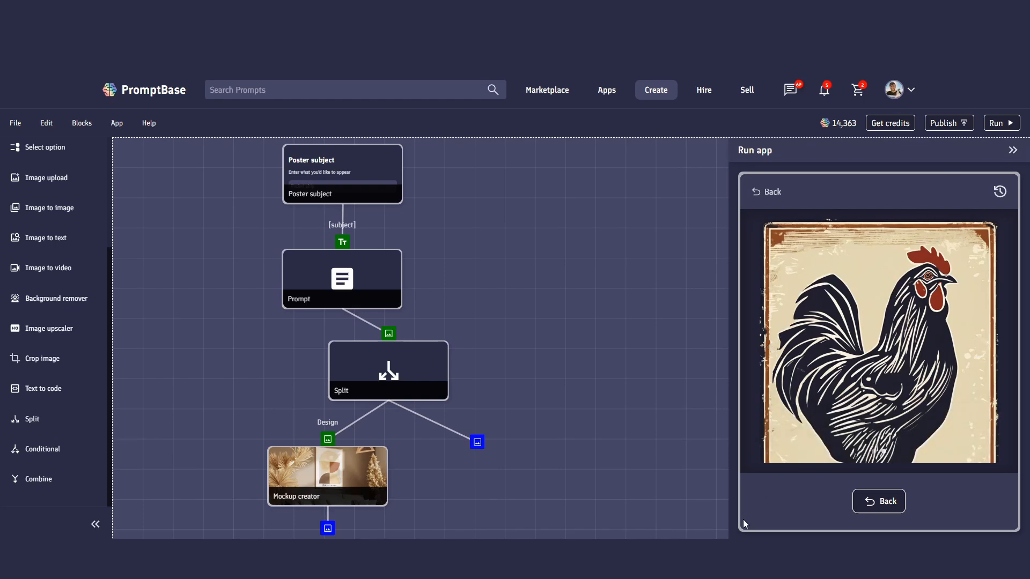
left_click(974, 328)
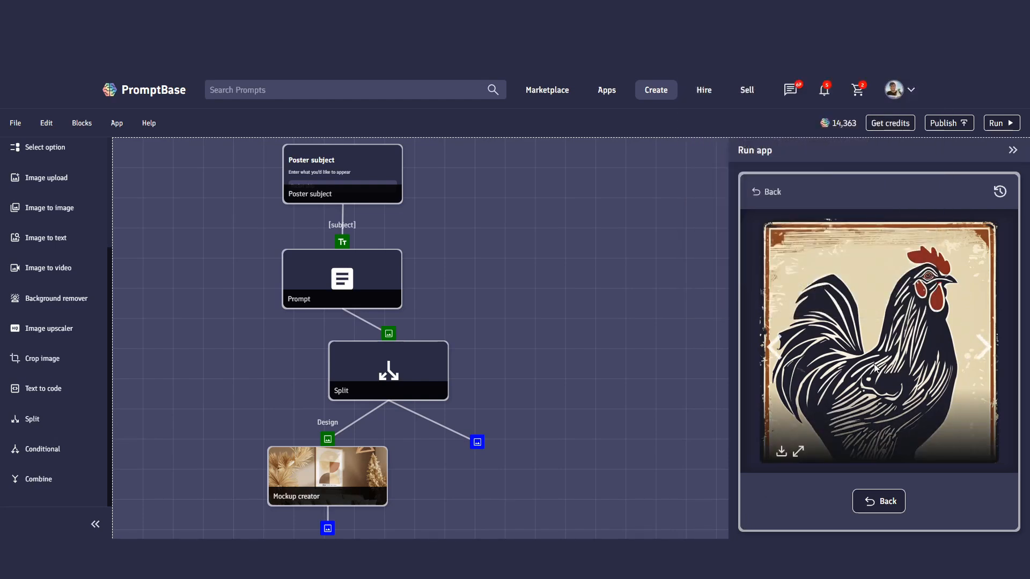
Add an Image upscaler block beside the Mockup creator and connect the free Split output to it.
left_click_drag(614, 391, 601, 284)
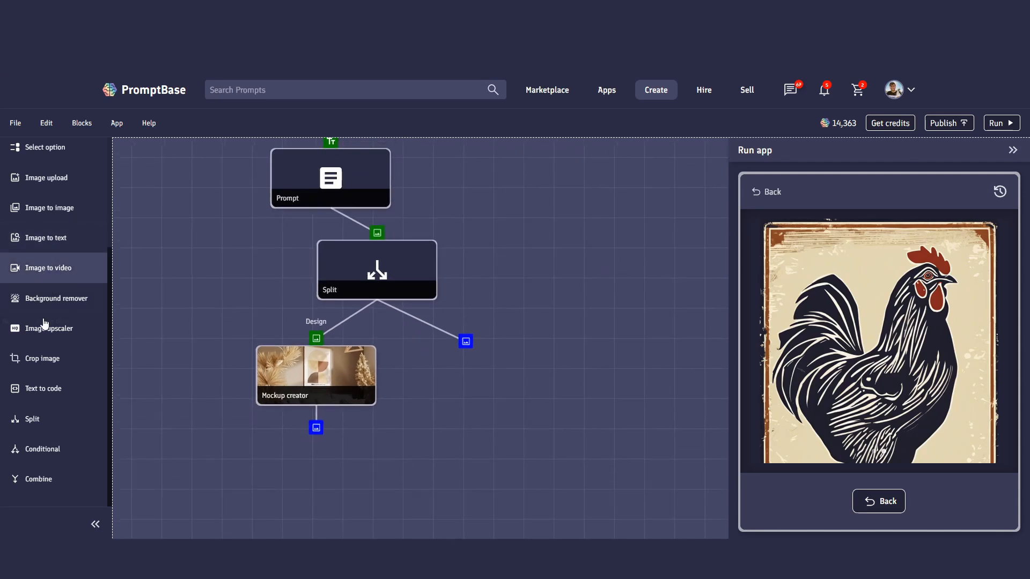
left_click(57, 335)
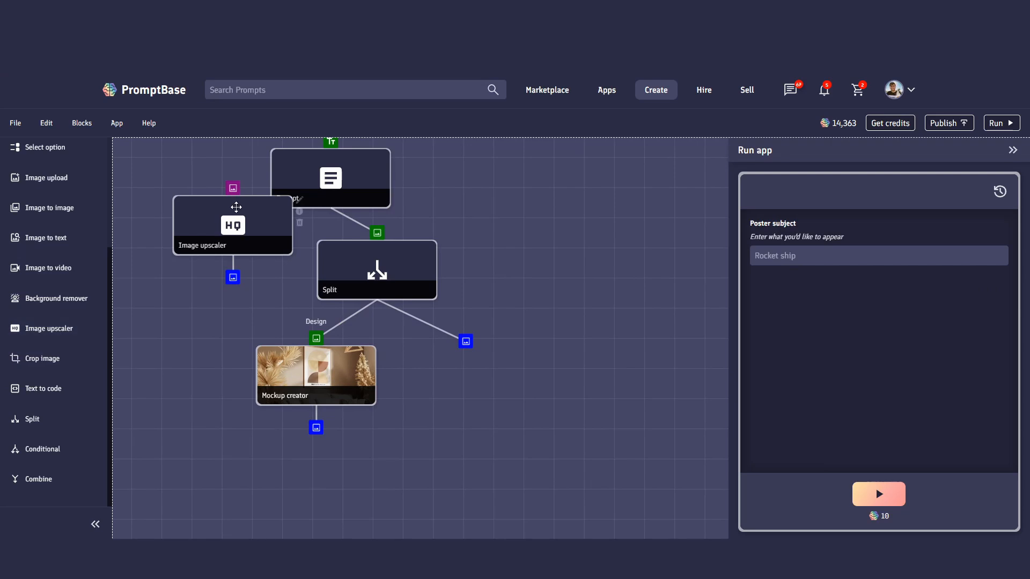
left_click_drag(237, 207, 475, 401)
left_click_drag(468, 352, 470, 382)
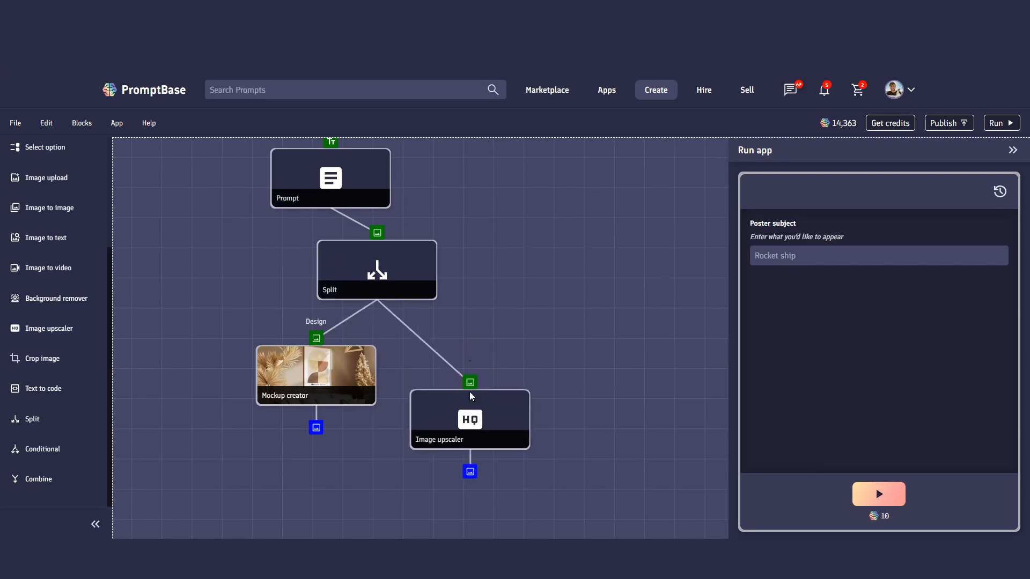
mouse_move(476, 435)
left_mouse_down()
mouse_move(484, 382)
mouse_move(485, 483)
mouse_move(472, 454)
left_mouse_up()
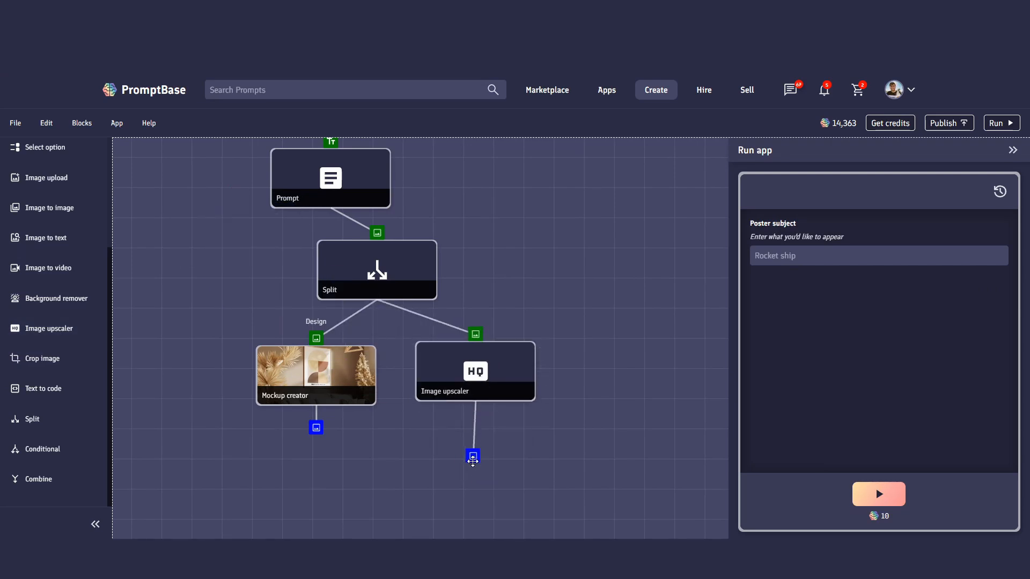
Set the Image upscaler's scale to 2 and move the block slightly upward, leaving room below it.
left_click(542, 347)
left_click_drag(745, 222, 785, 222)
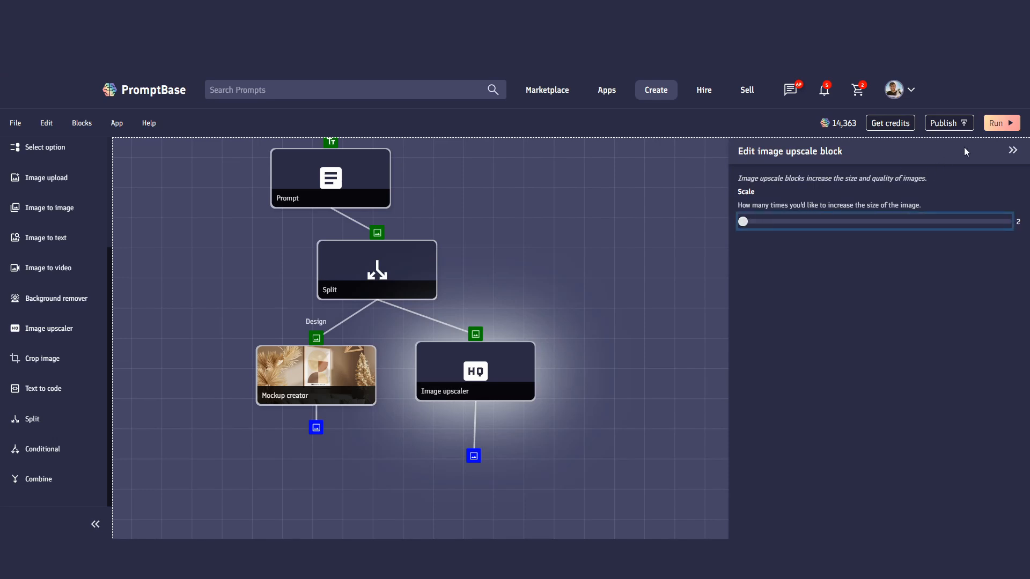
left_click(1013, 151)
left_click_drag(485, 378, 489, 356)
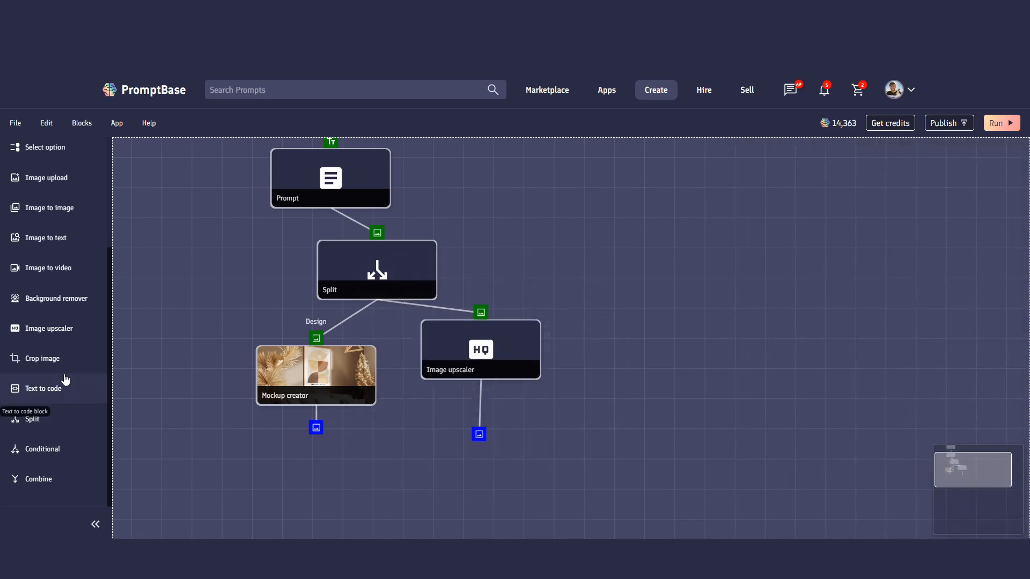
Add a second Image upscaler block, connect the first upscaler's output to it, and place it directly below.
left_click(78, 341)
left_click_drag(286, 209, 485, 476)
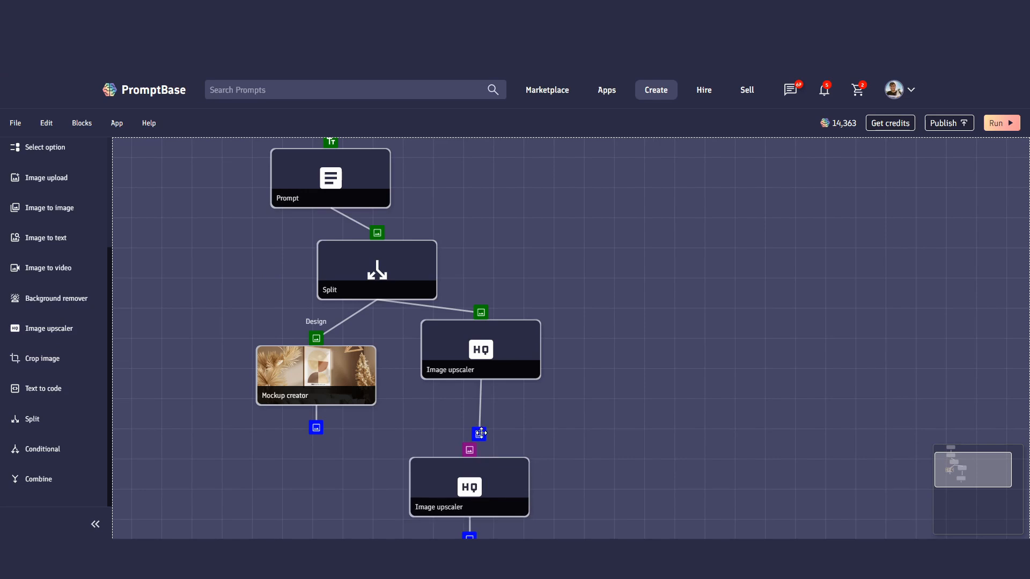
left_click_drag(478, 432, 469, 450)
left_click_drag(464, 535, 474, 482)
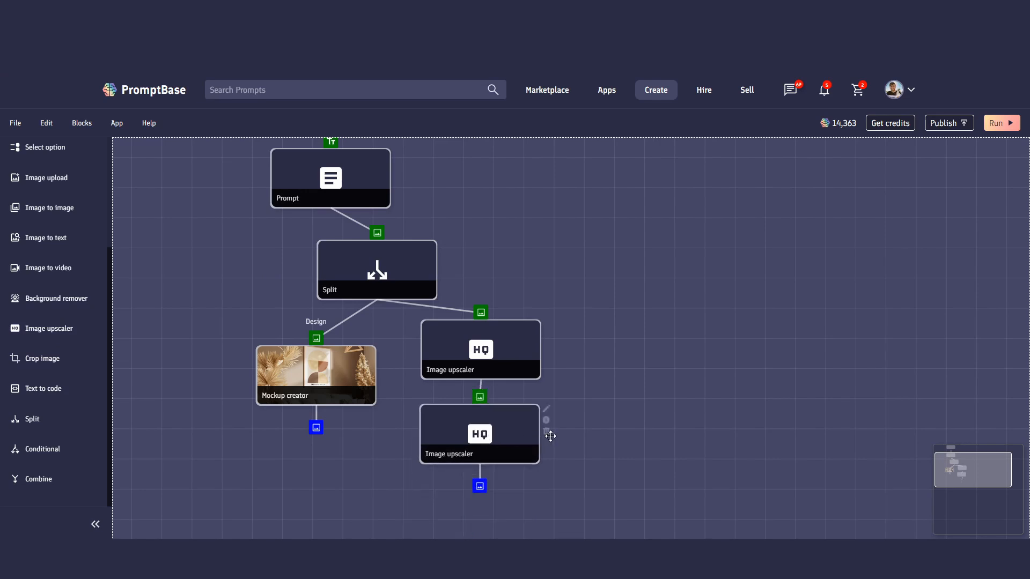
Delete both Image upscaler blocks from the canvas.
left_click(546, 432)
left_click(546, 348)
left_click_drag(448, 429, 454, 530)
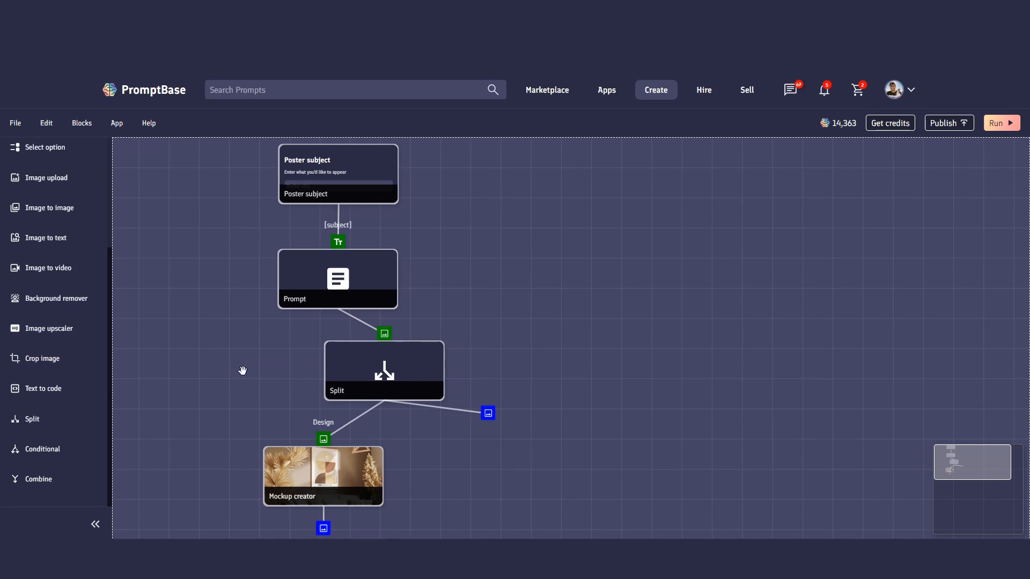
Browse the templates offered for a new project and close the dialog.
left_click(16, 123)
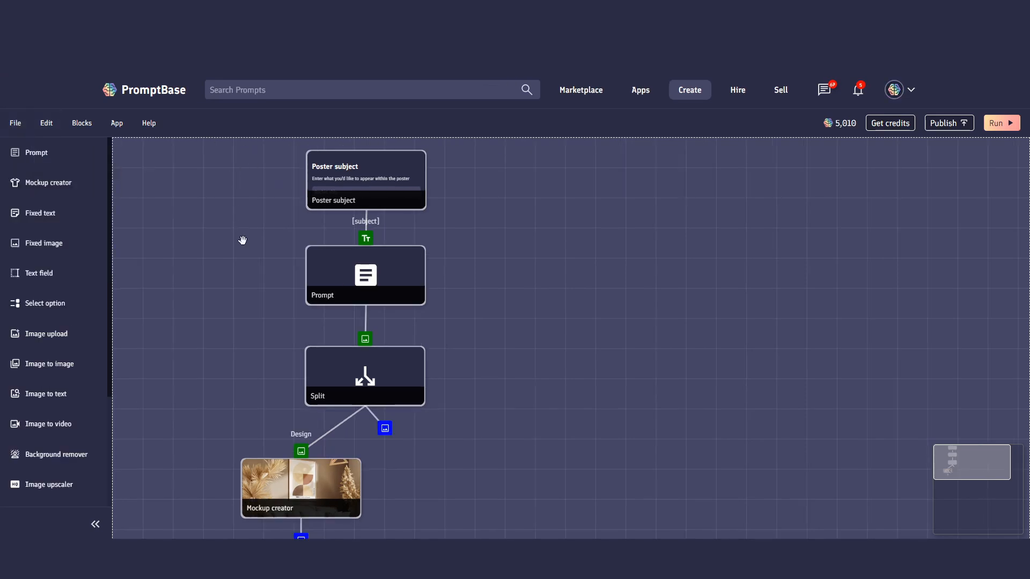
mouse_move(24, 126)
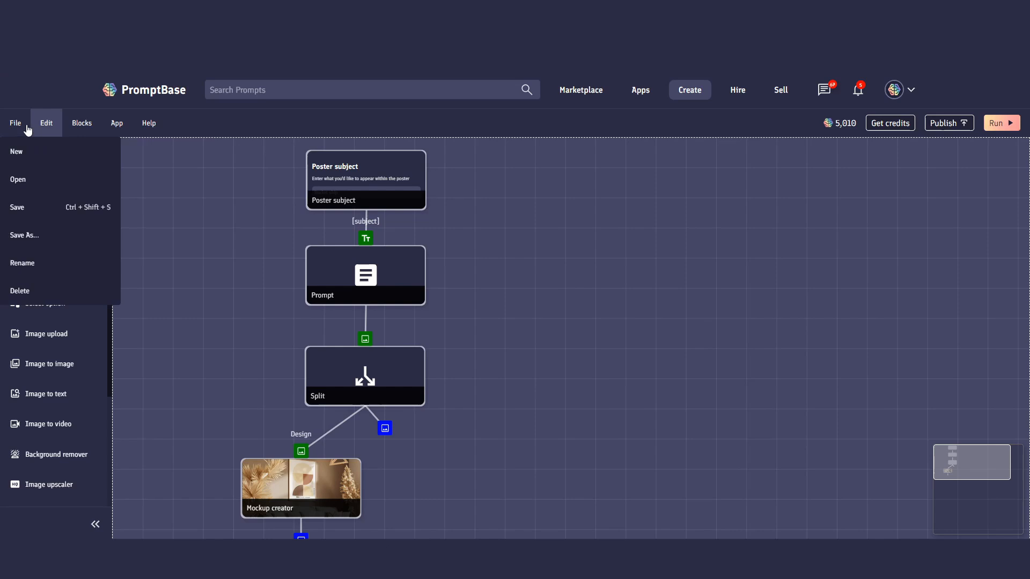
left_click(37, 154)
scroll(501, 278, "down", 1)
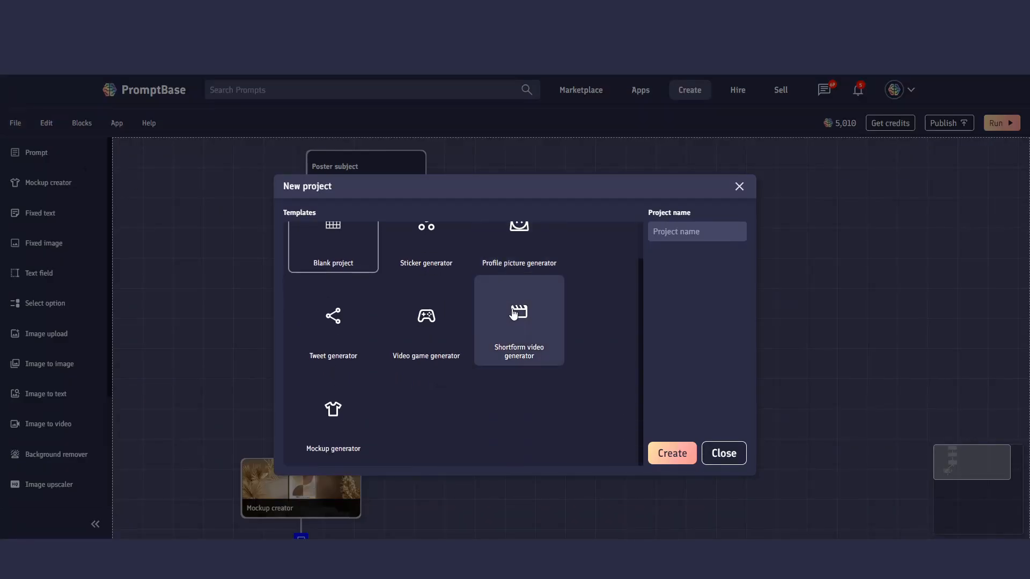
scroll(515, 327, "up", 1)
left_click(739, 188)
Reopen the new project templates, select Mockup generator, and close the dialog without creating a project.
mouse_move(18, 124)
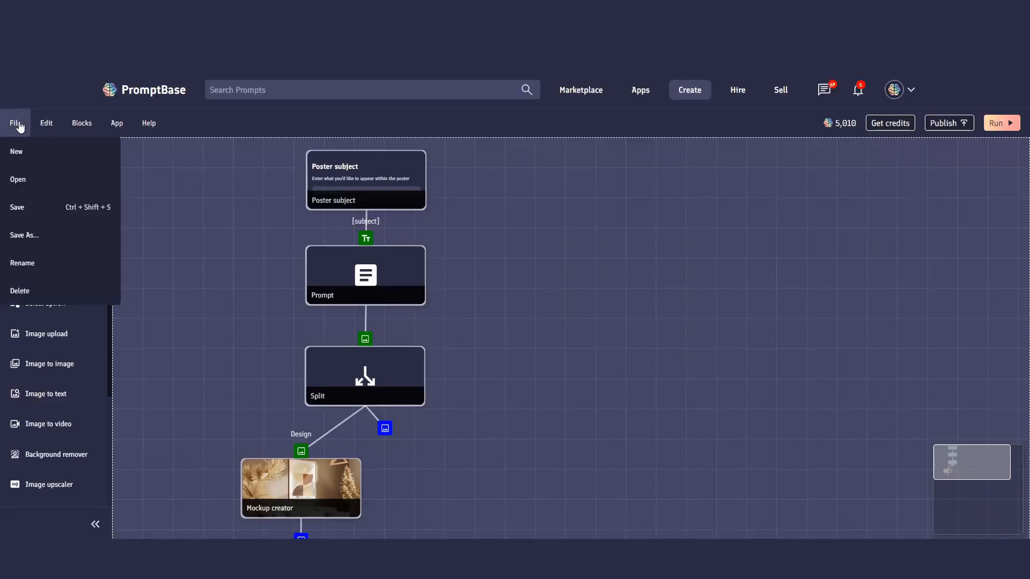
left_click(24, 154)
scroll(395, 257, "down", 1)
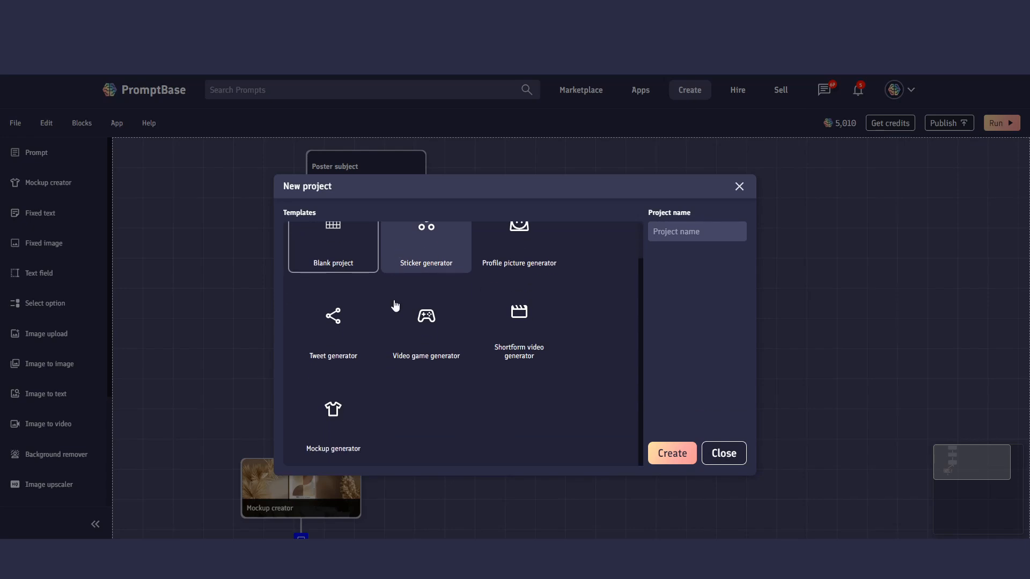
left_click(350, 412)
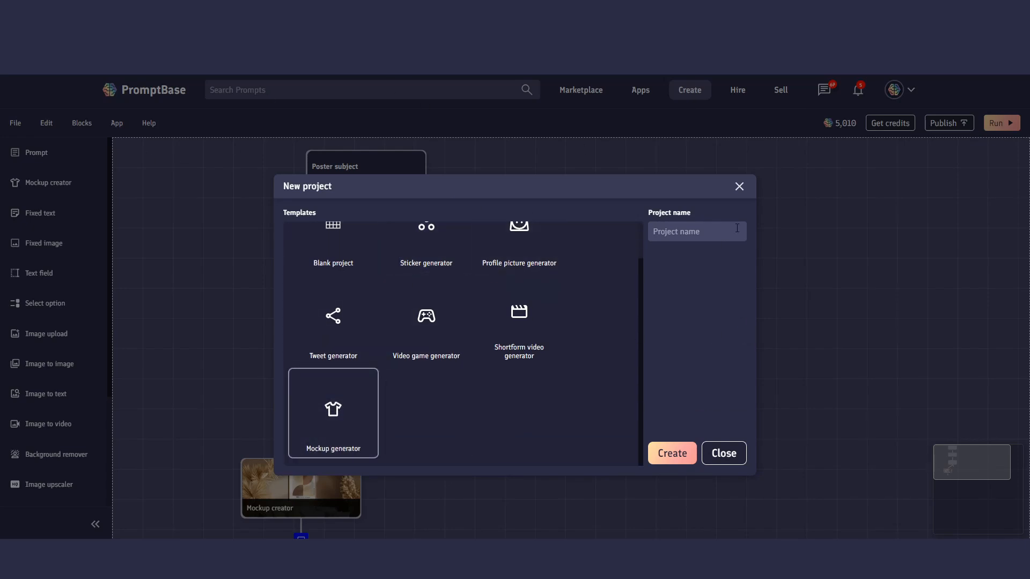
left_click(739, 186)
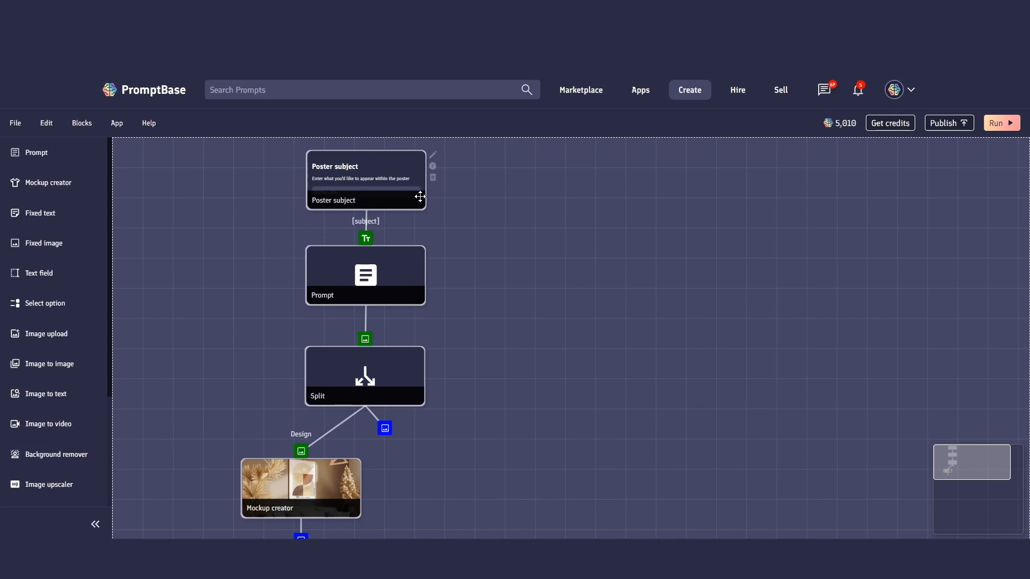